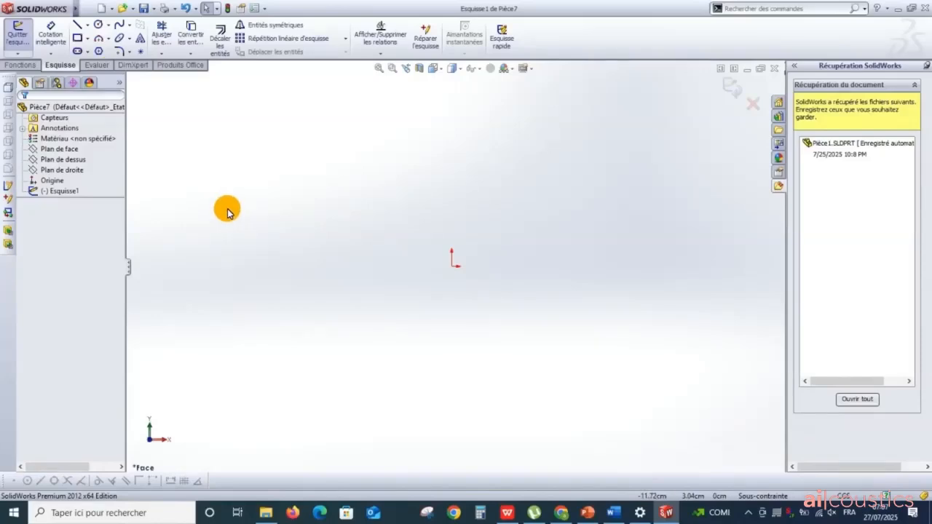
Sketch a horizontal base line about 9.45 cm long from the origin on the front plane (Plan de face).
click(65, 150)
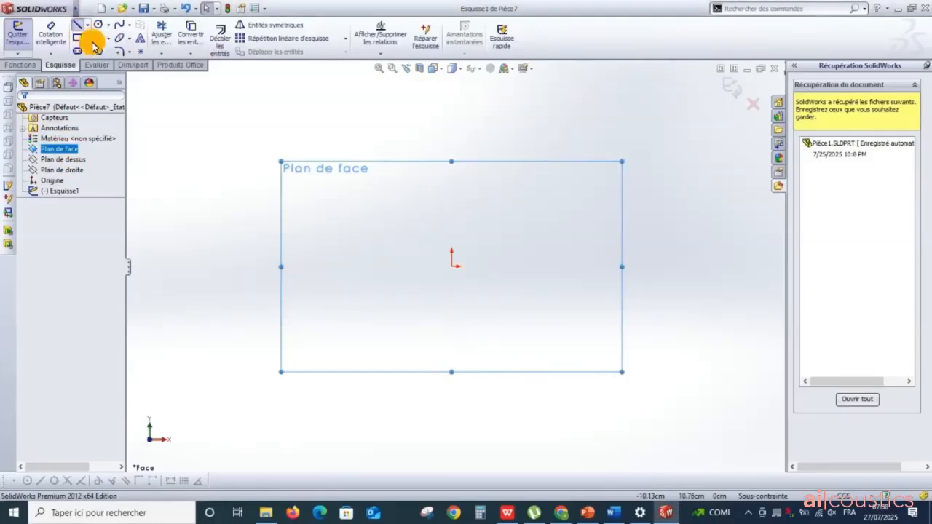
click(77, 24)
click(456, 266)
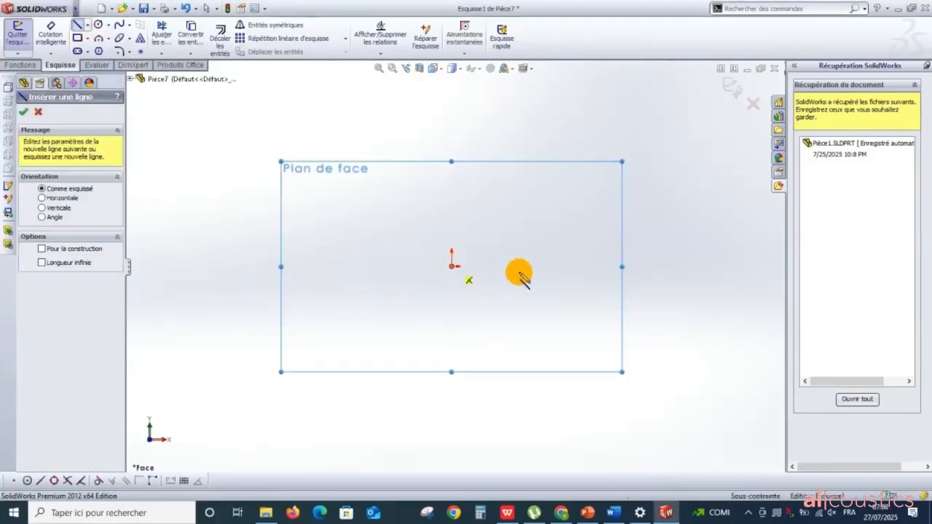
click(633, 266)
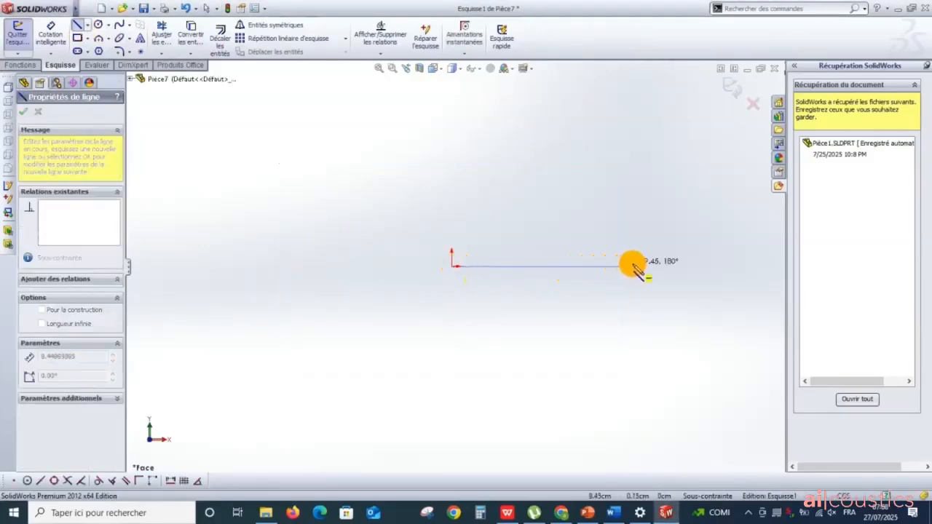
Close the profile with a right vertical about 6.05 cm high, a shorter horizontal top, a slanted edge and a short vertical down to the origin.
click(78, 25)
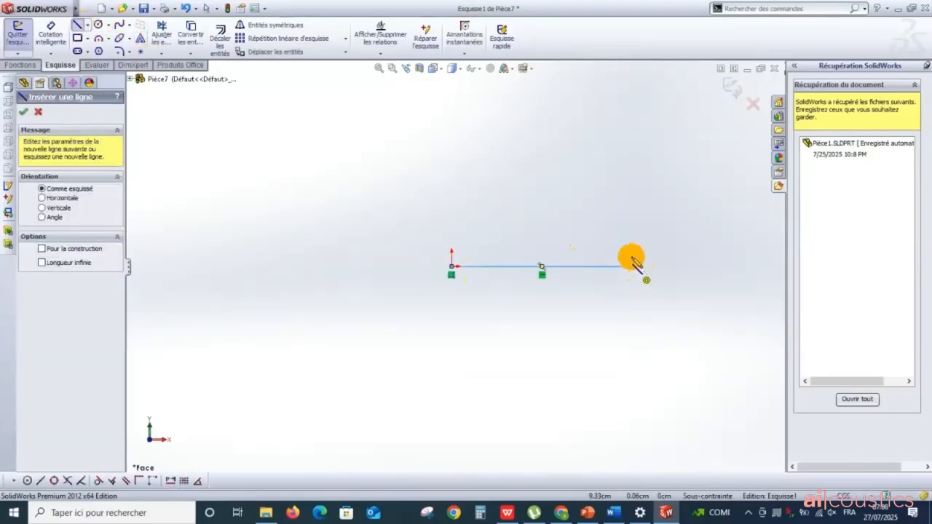
click(632, 266)
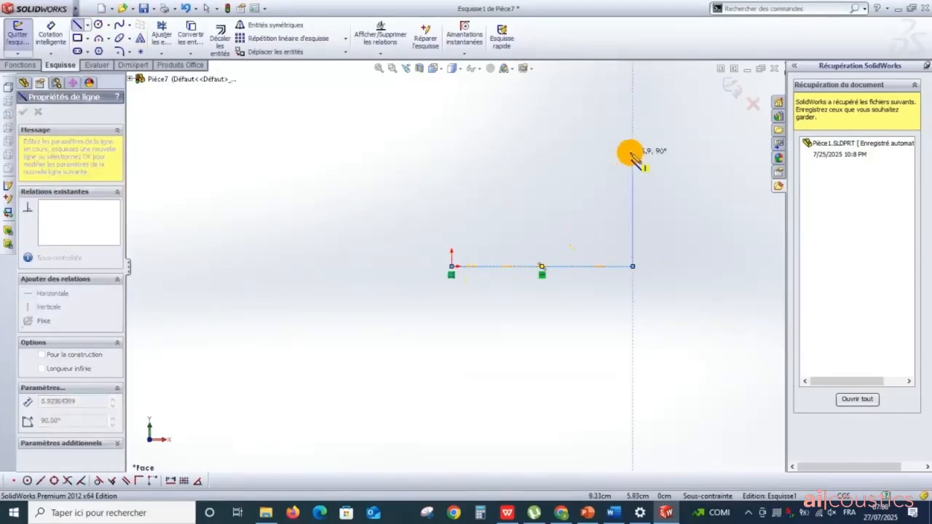
click(632, 151)
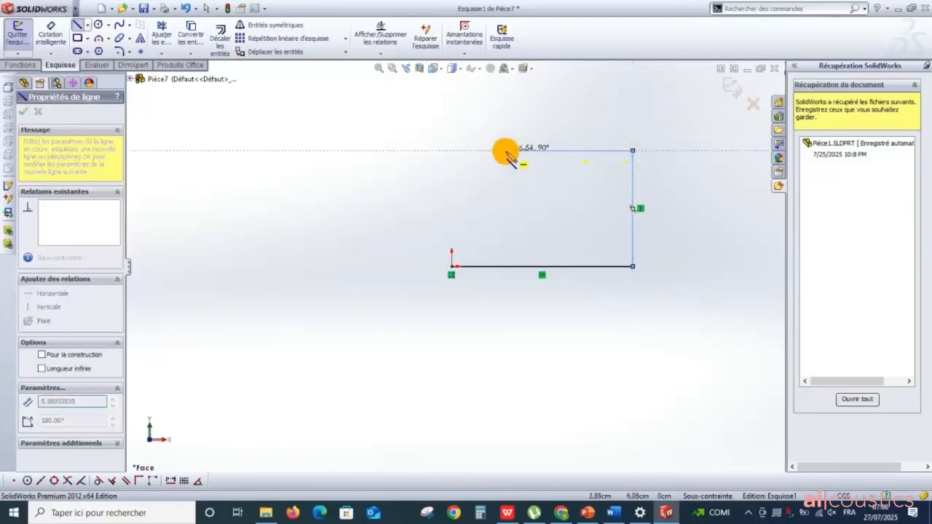
click(496, 151)
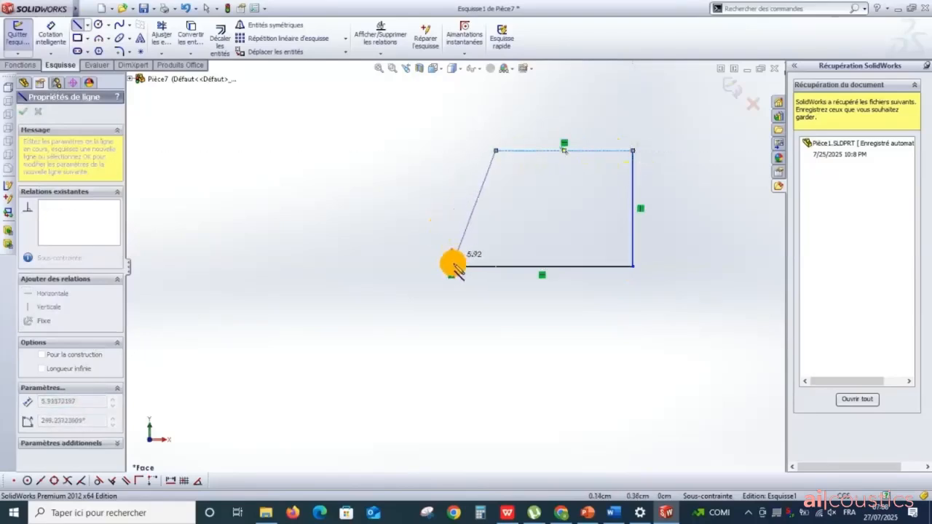
click(451, 242)
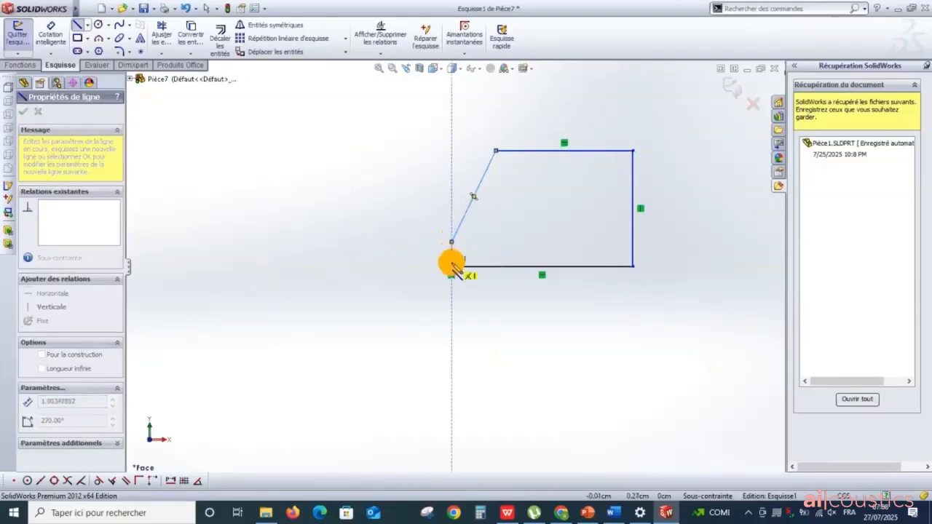
click(452, 267)
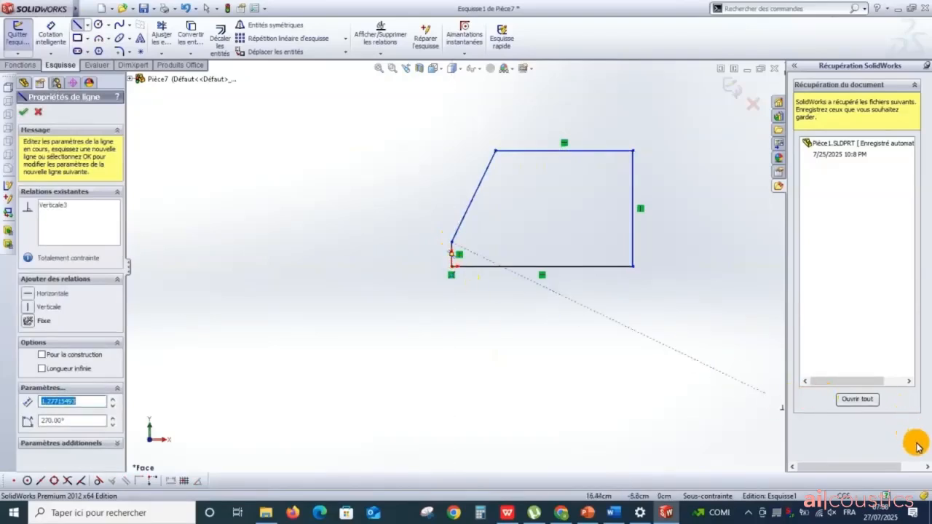
key(Escape)
key(f)
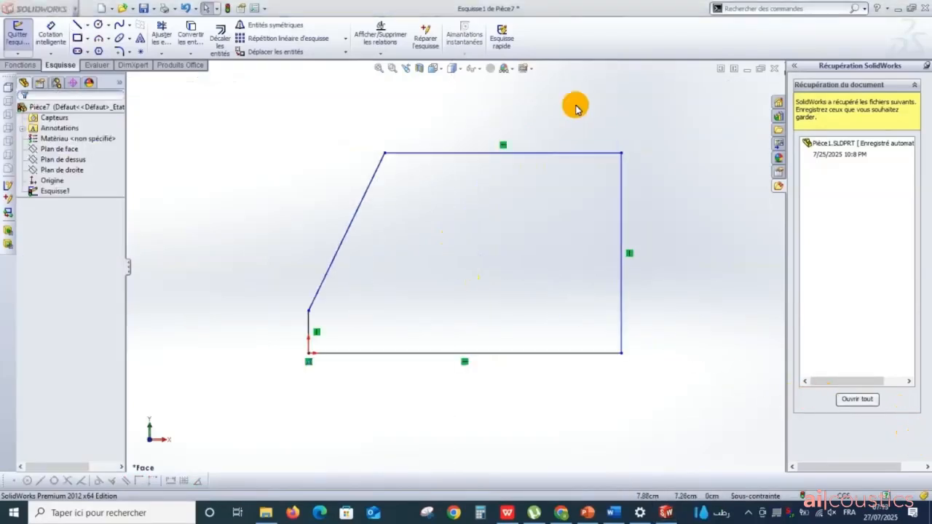
Dimension the profile's bottom edge at 48 cm.
click(51, 41)
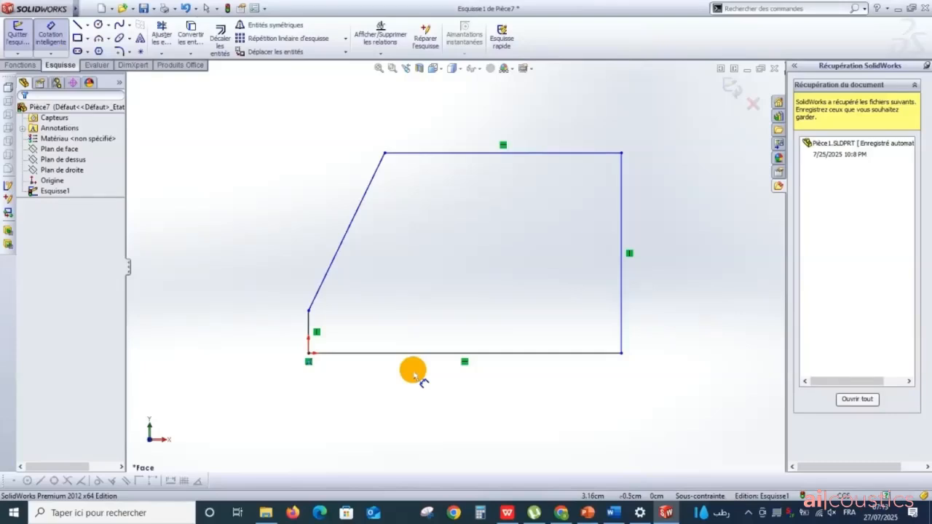
click(430, 358)
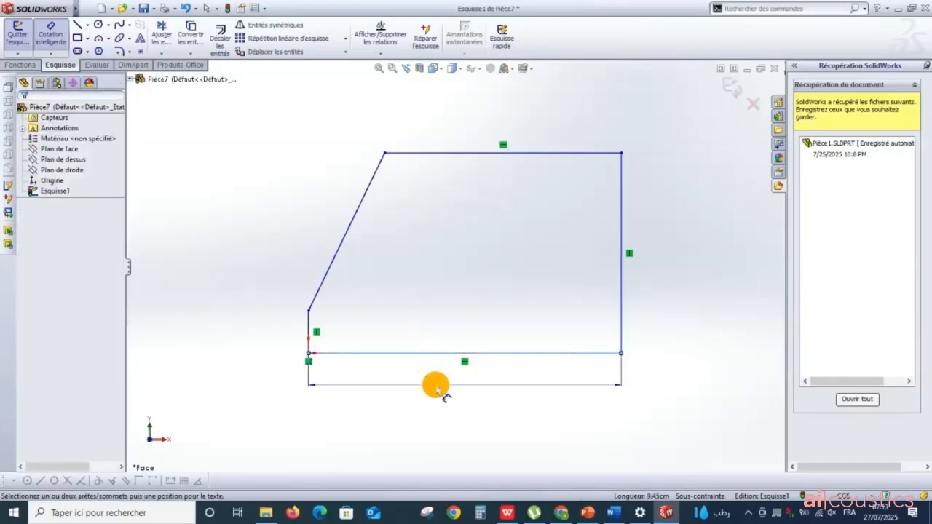
click(436, 386)
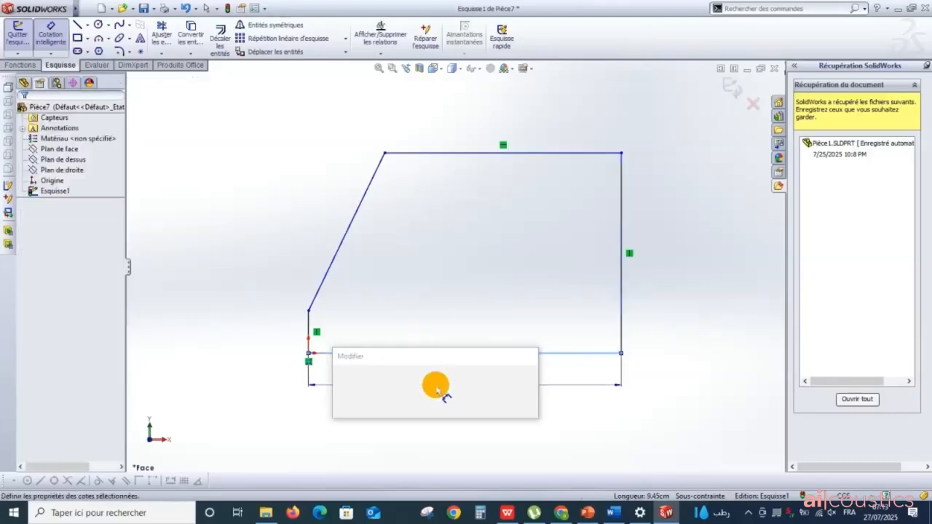
text(4)
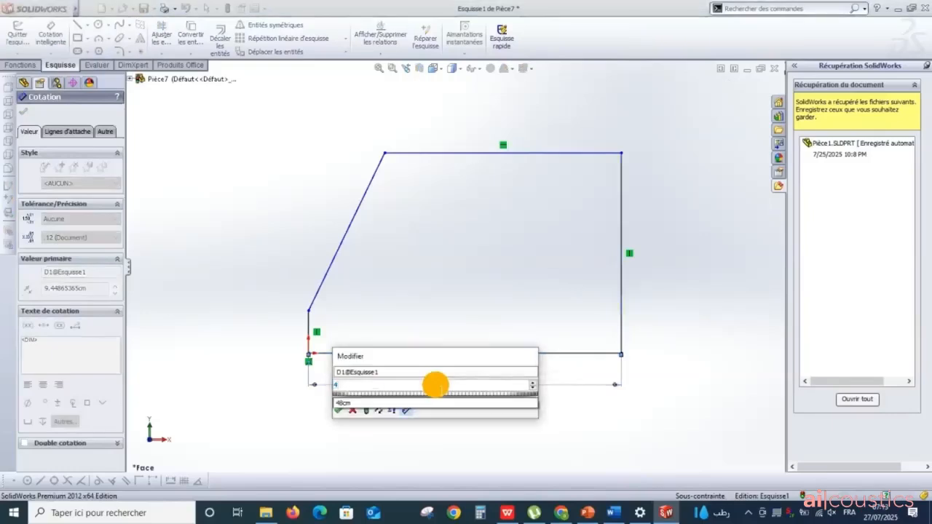
text(8)
key(Return)
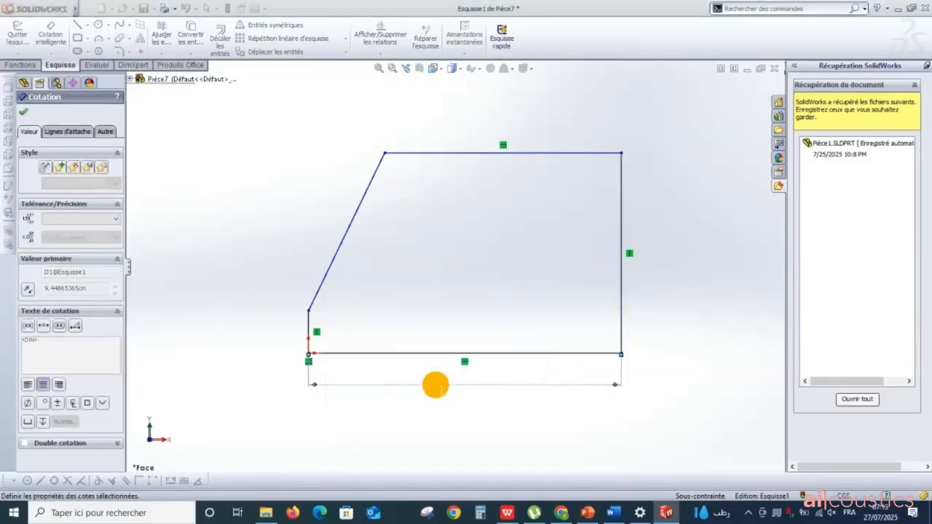
Dimension the profile's right vertical edge at 36 cm.
scroll(320, 399, up, 9)
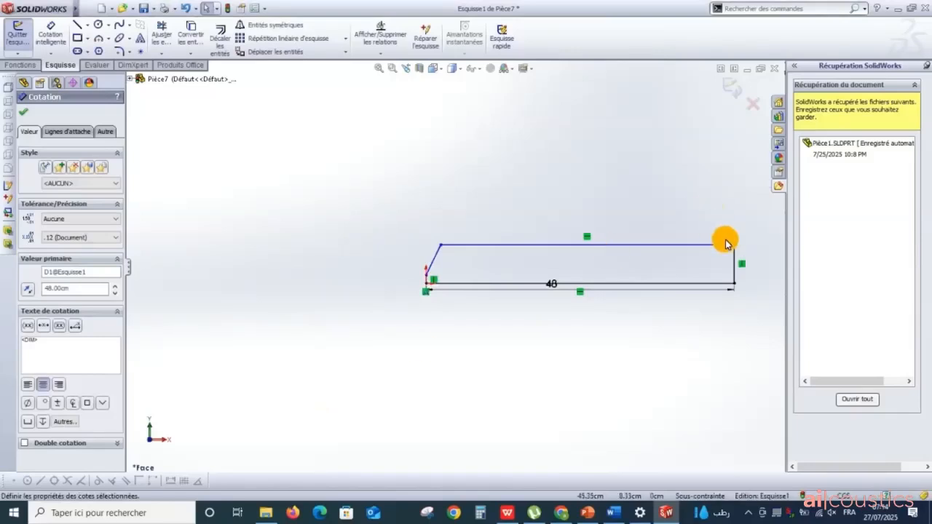
scroll(740, 276, down, 3)
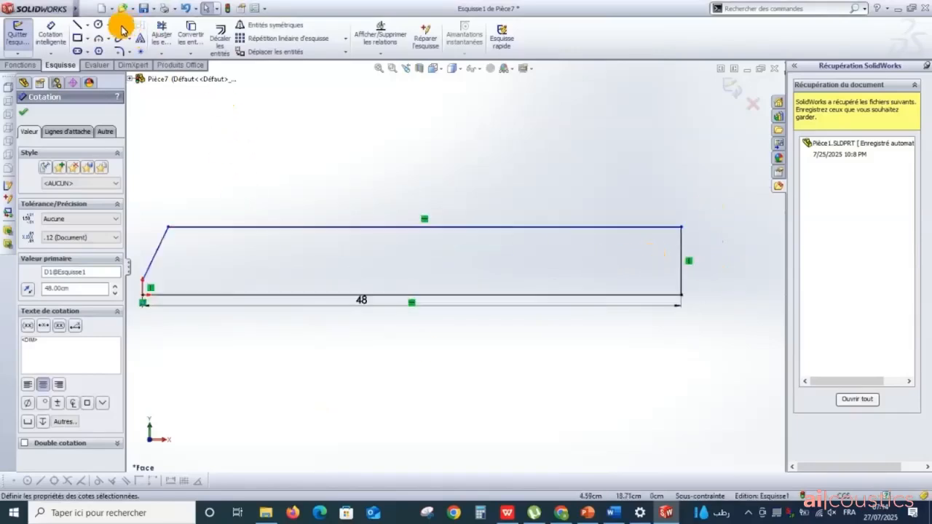
click(49, 33)
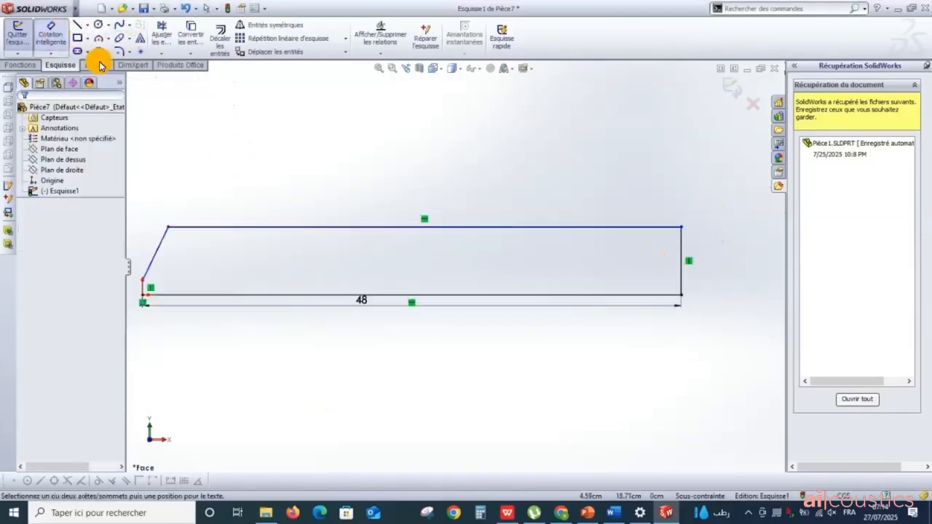
click(683, 274)
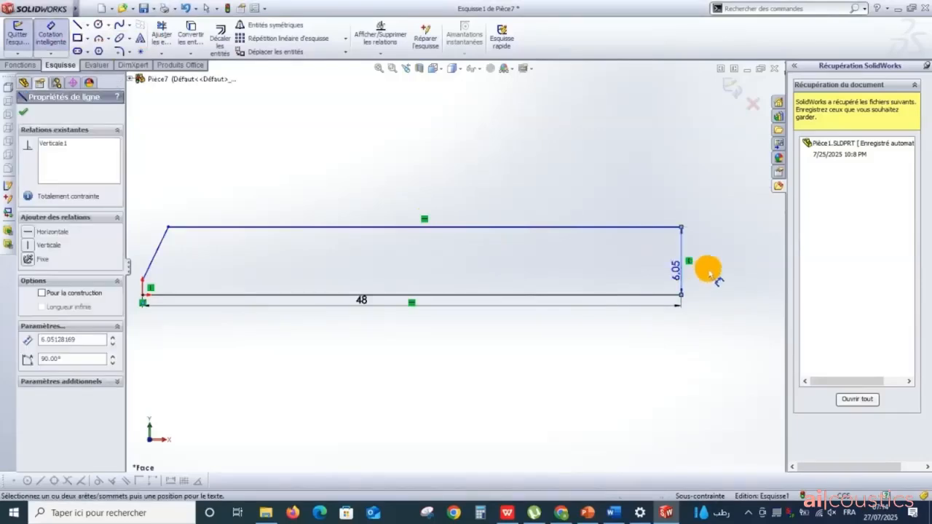
click(716, 269)
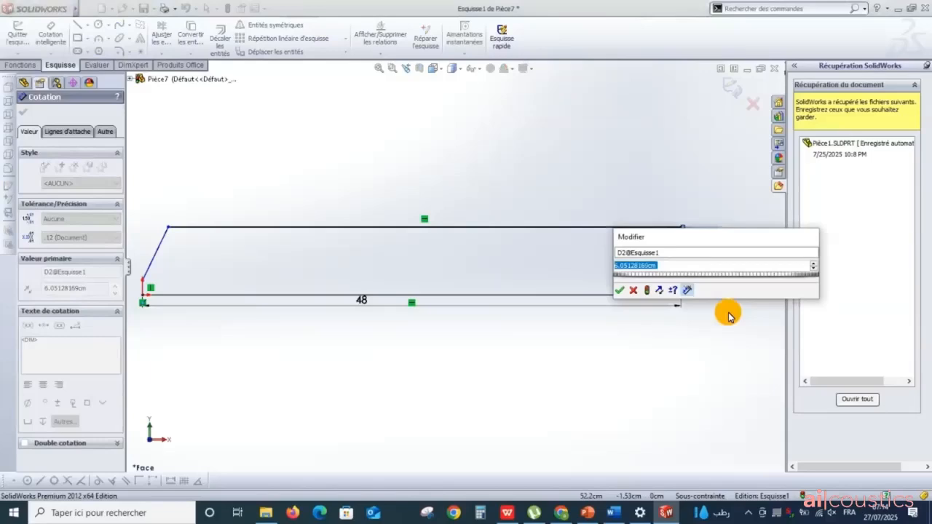
text(36)
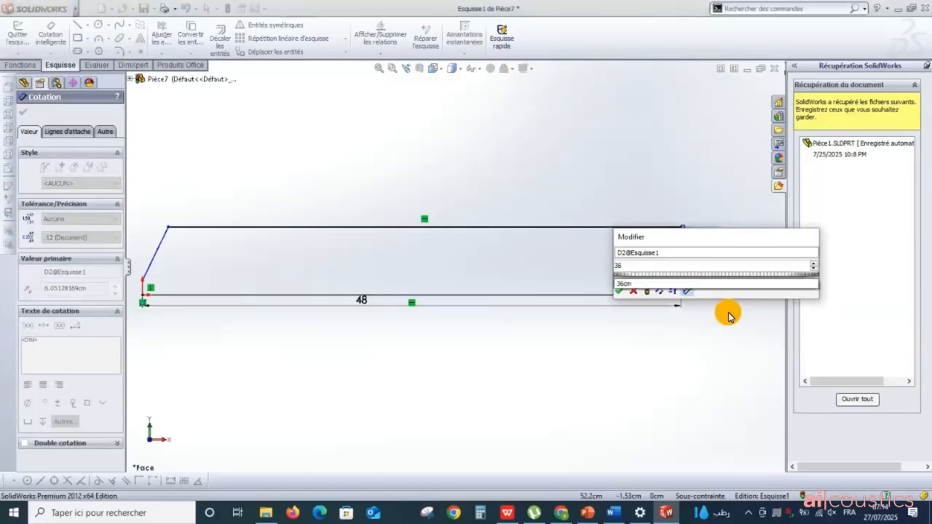
key(Return)
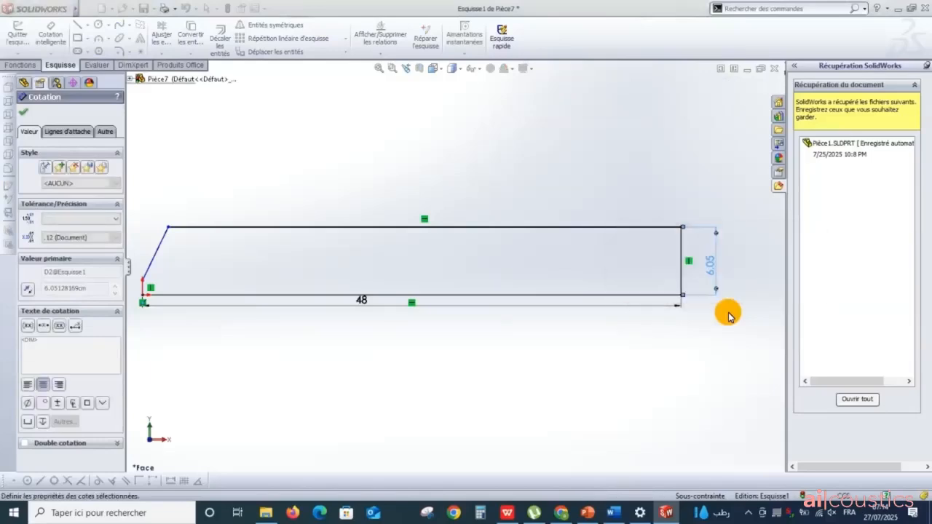
Dimension the profile's top edge at 24 cm and the short left vertical edge at 6 cm.
scroll(441, 124, down, 3)
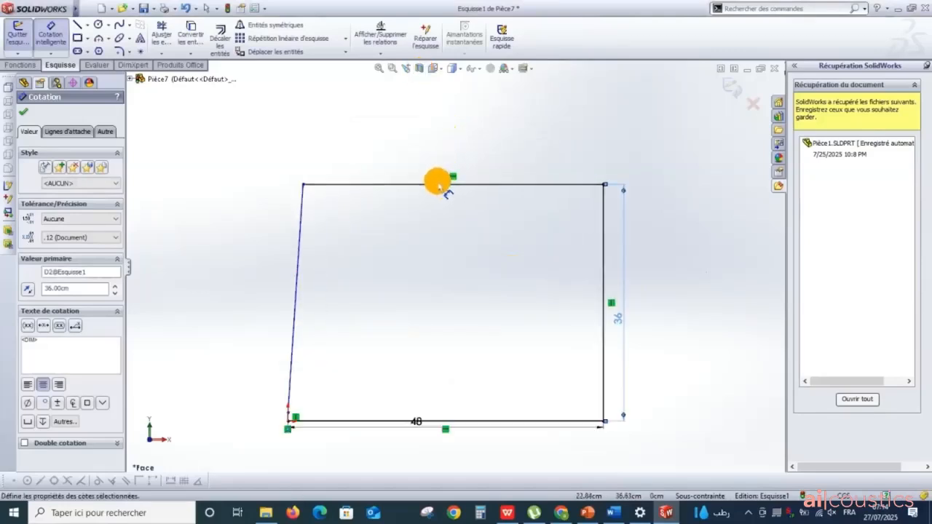
click(442, 185)
click(442, 148)
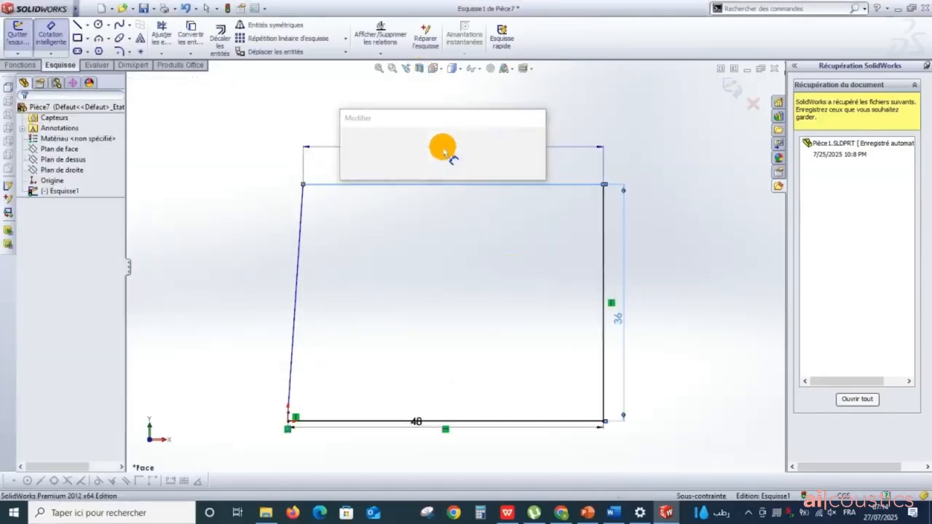
text(24)
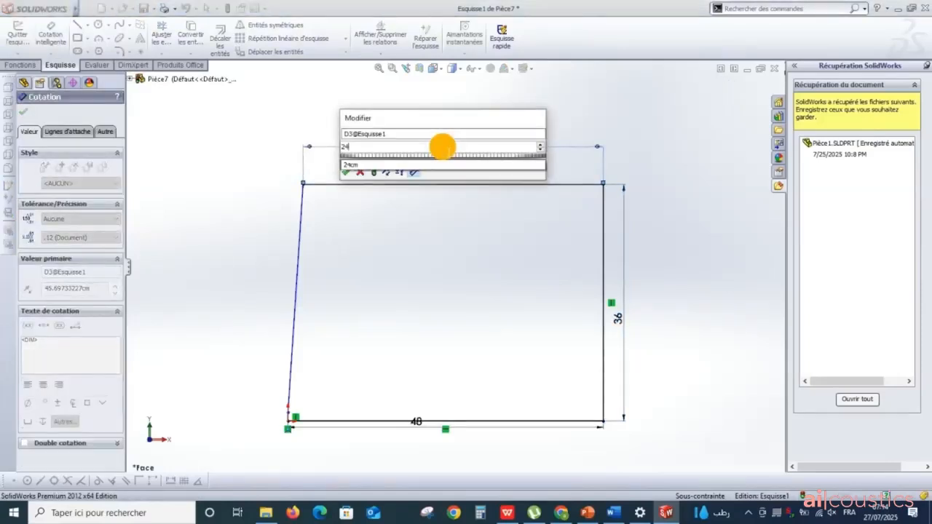
key(Return)
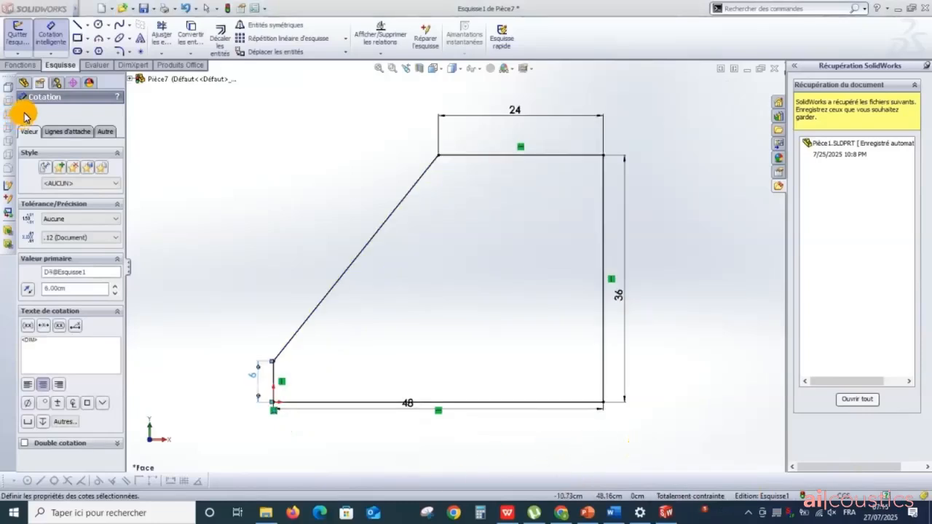
click(25, 115)
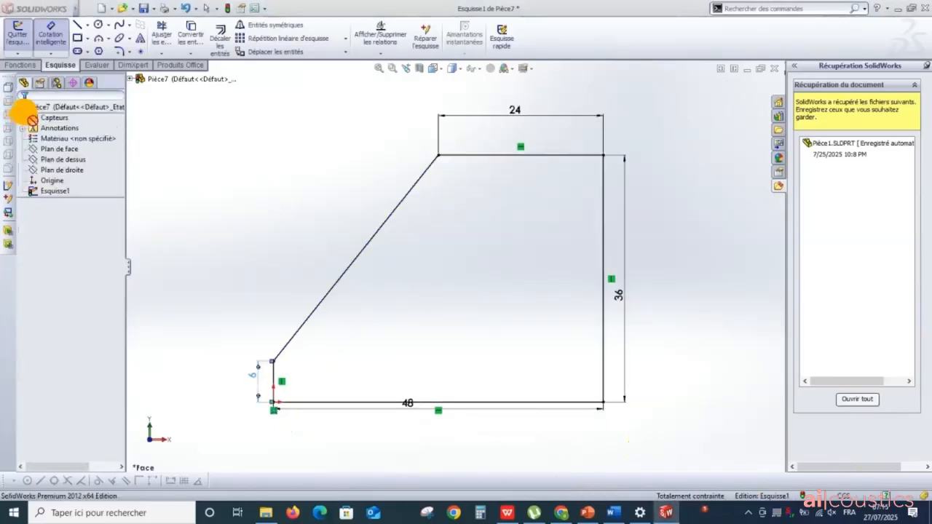
Exit the sketch and extrude the profile as a blind boss 14 cm deep.
click(731, 86)
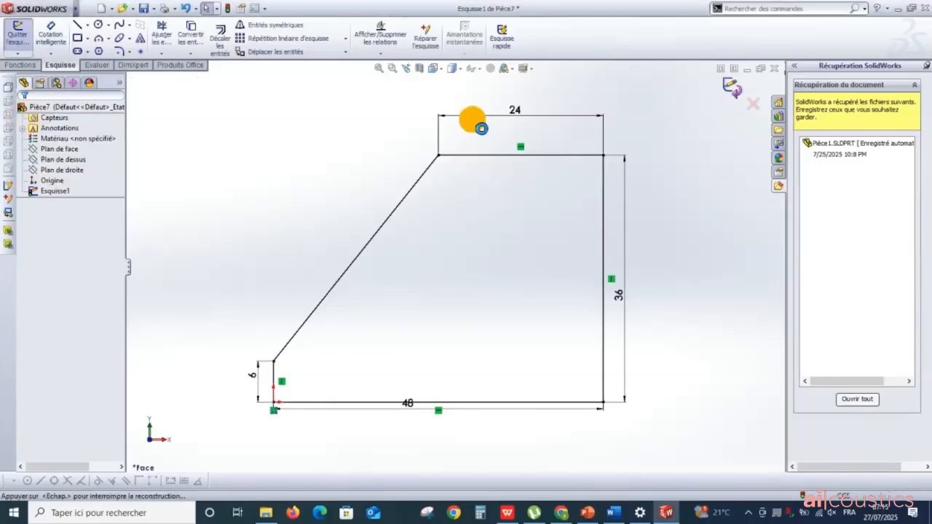
click(20, 65)
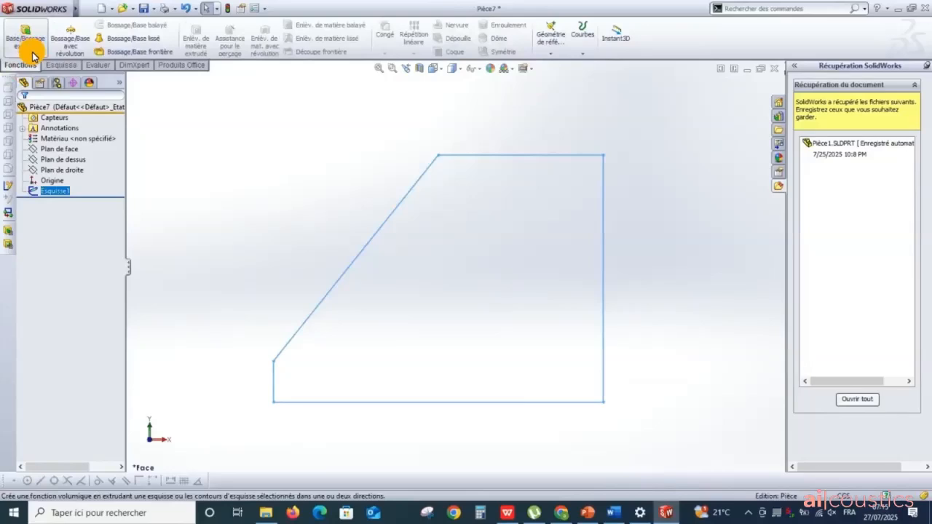
click(32, 53)
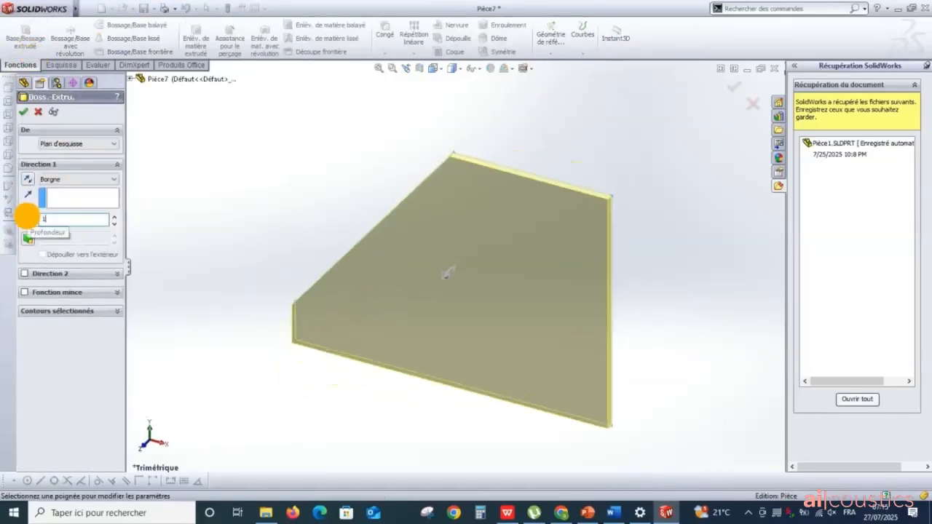
key(Return)
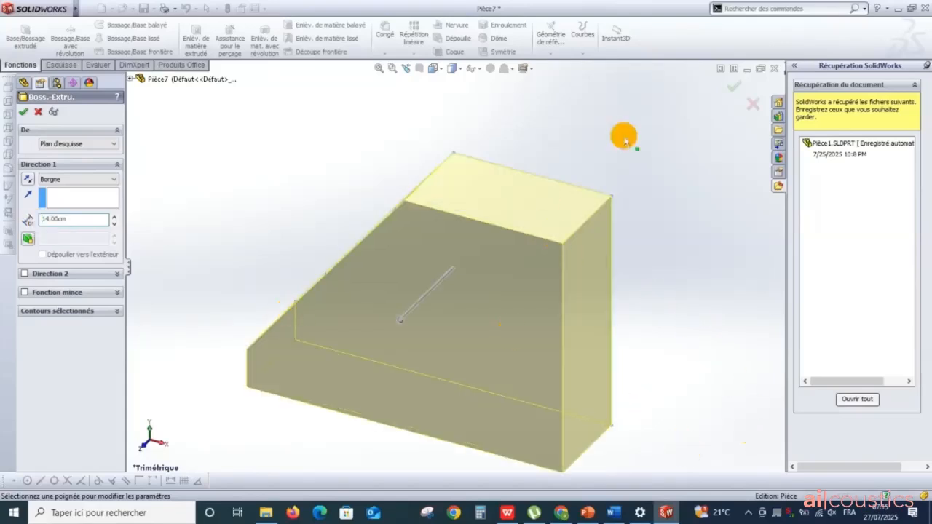
click(741, 91)
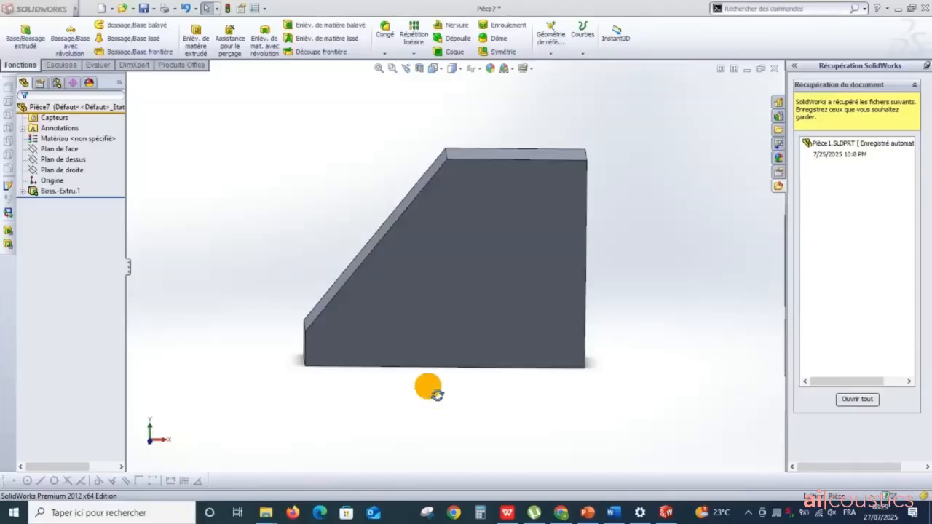
Start a sketch on the solid's front face and draw a circle of about 5.3 cm radius in its upper middle area.
middle_drag(430, 389, 451, 405)
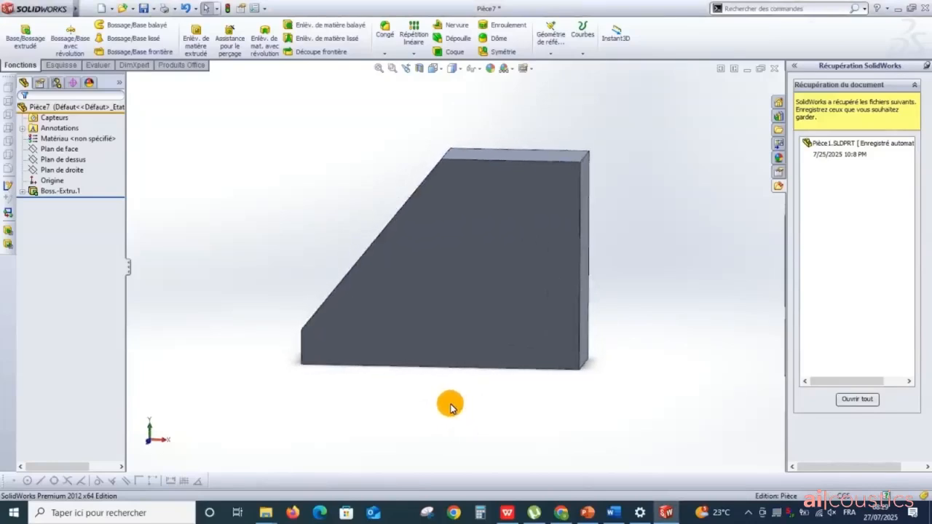
click(520, 345)
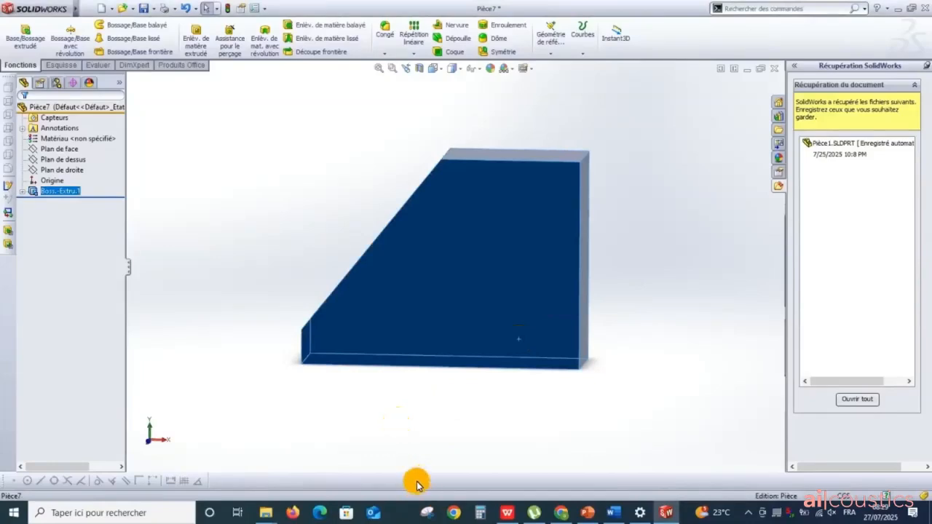
mouse_move(417, 435)
middle_down()
mouse_move(432, 421)
mouse_move(424, 428)
middle_up()
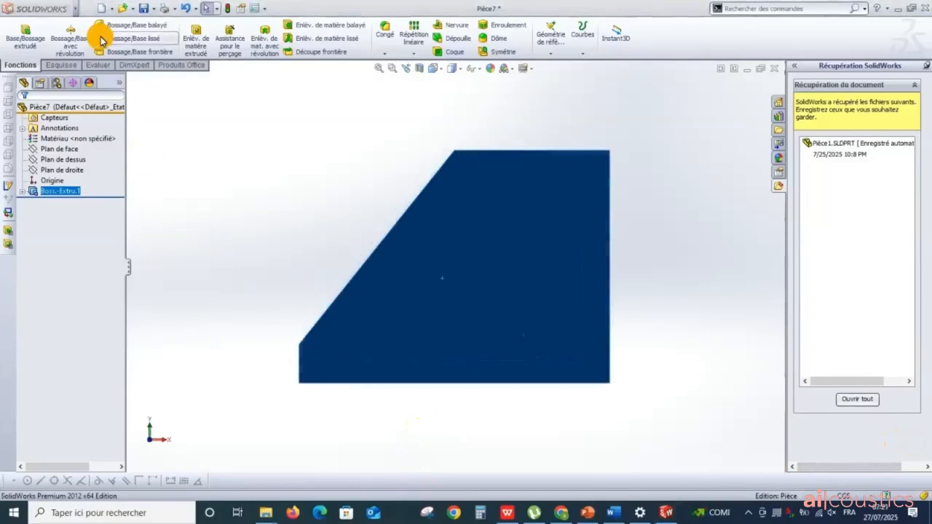
click(69, 64)
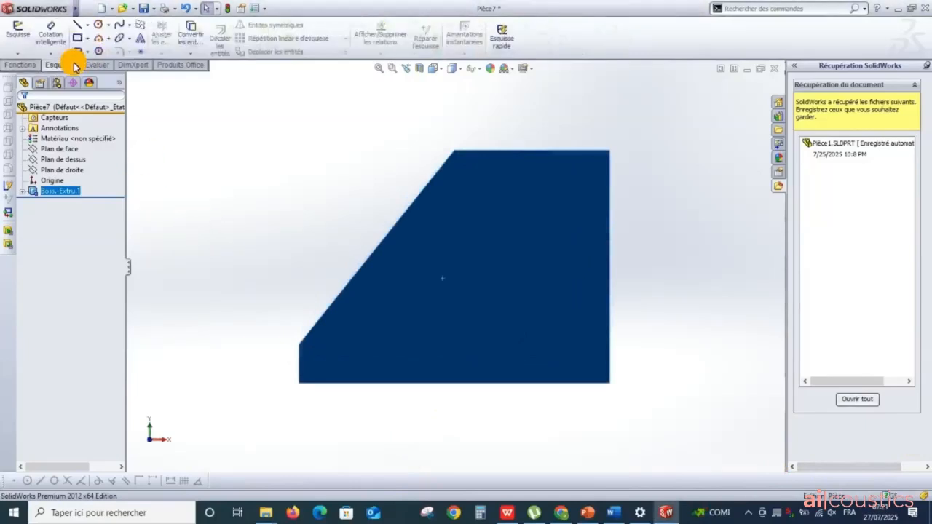
click(98, 24)
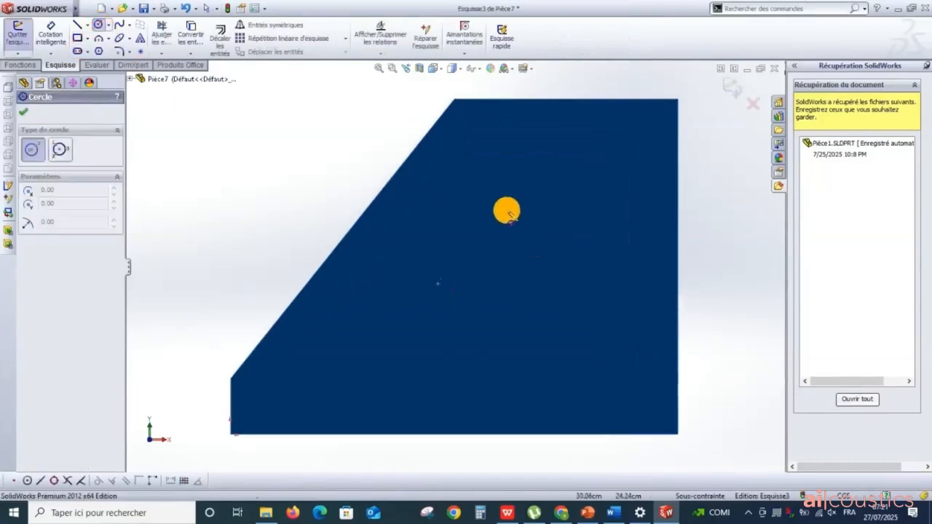
click(497, 205)
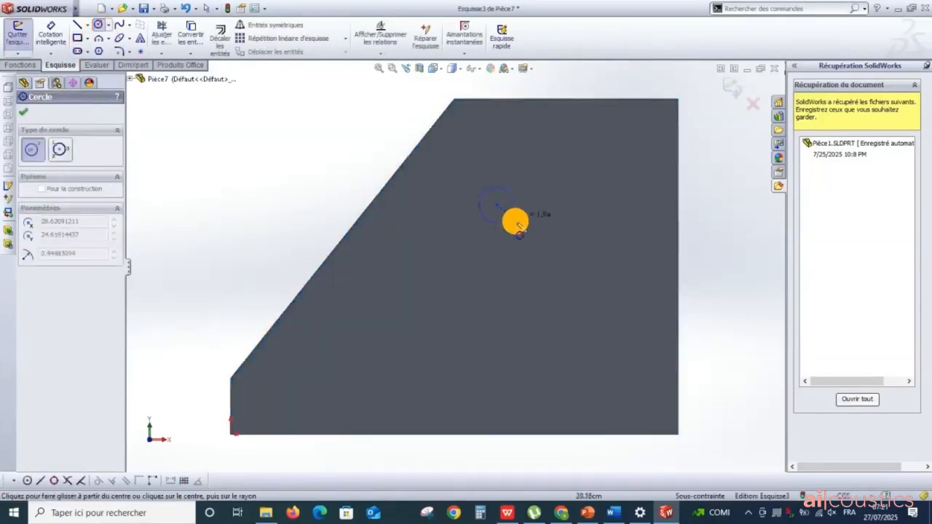
click(532, 240)
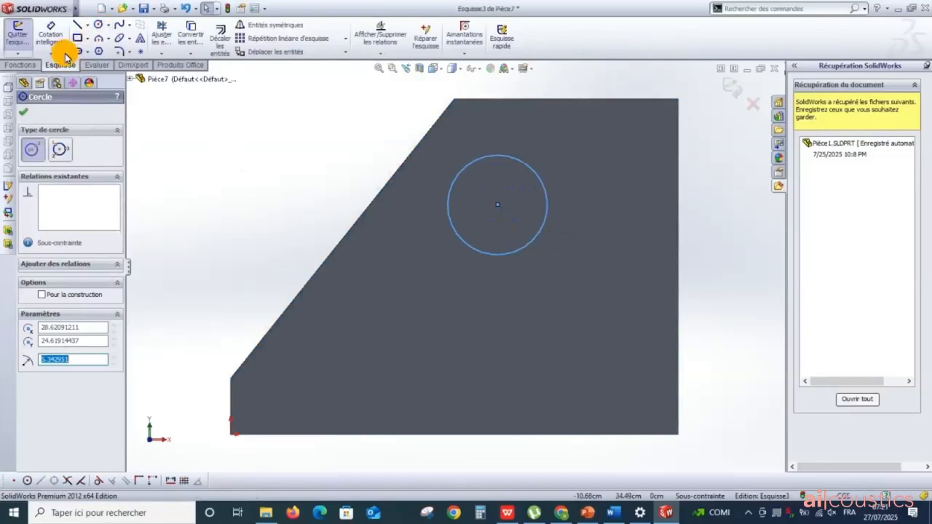
Dimension the circle's diameter at 10 cm.
click(51, 35)
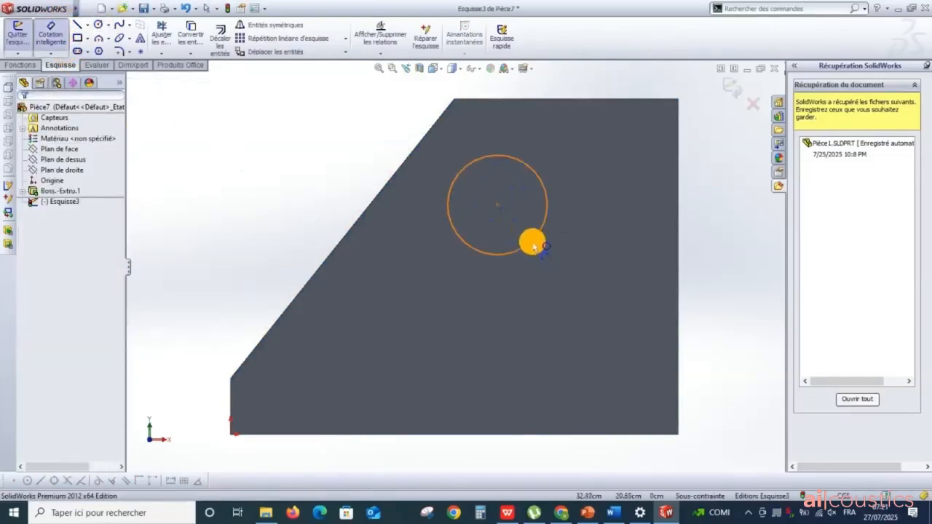
click(538, 222)
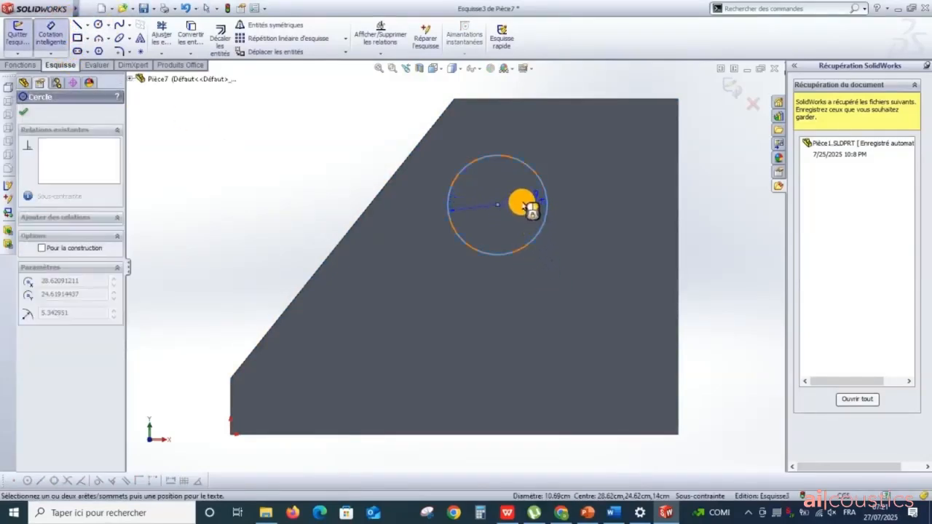
click(543, 223)
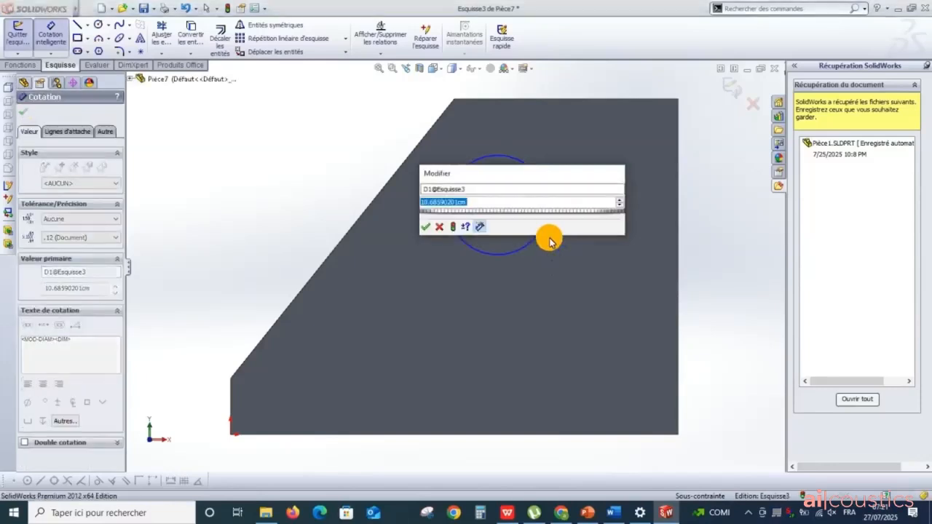
text(10)
key(Return)
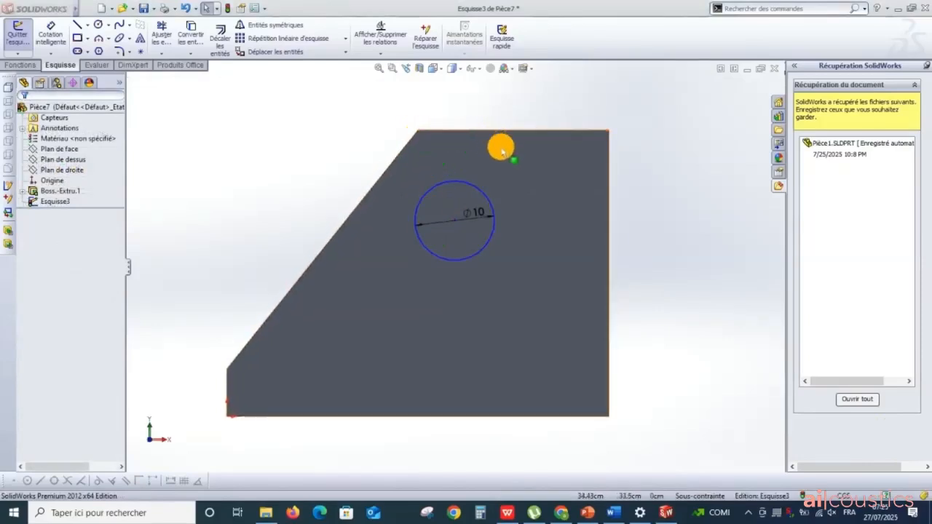
Dimension the horizontal distance from the face's upper-left corner to the circle's centre at 12 cm.
click(50, 35)
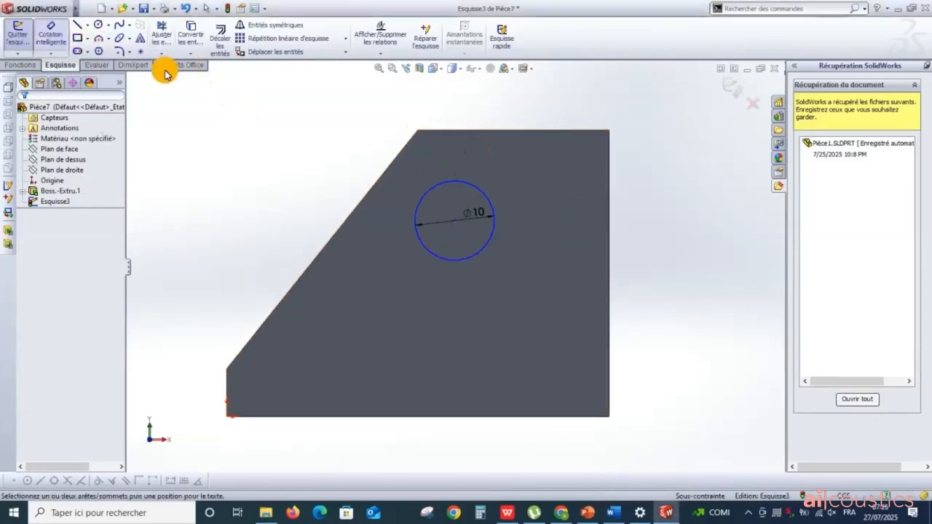
click(417, 131)
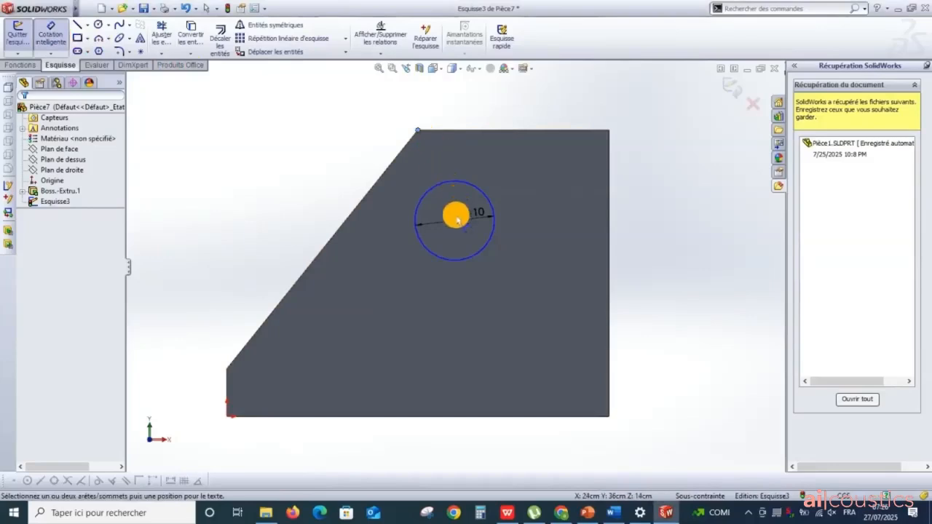
click(454, 220)
click(452, 115)
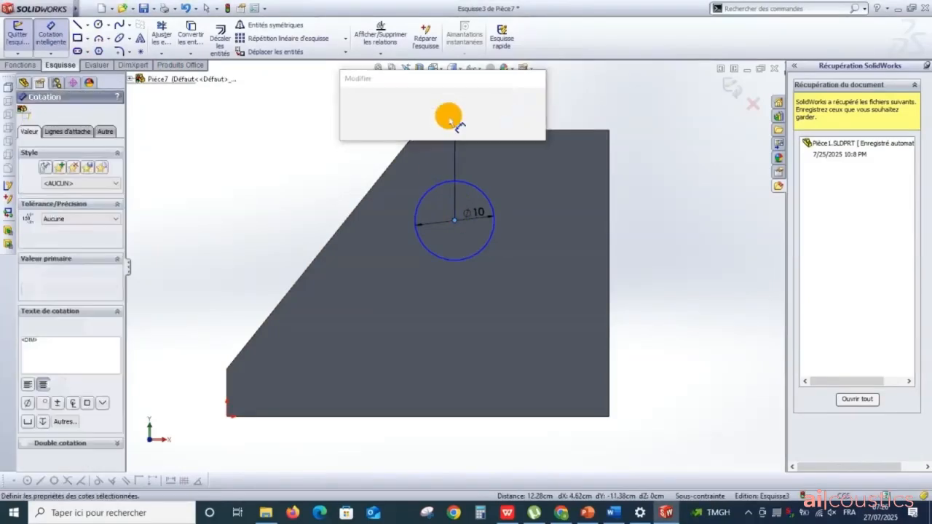
text(12)
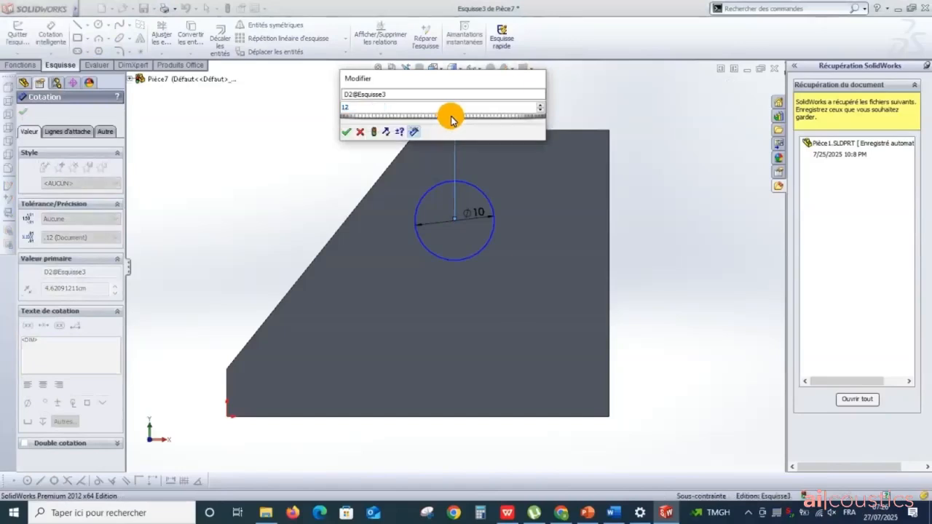
key(Return)
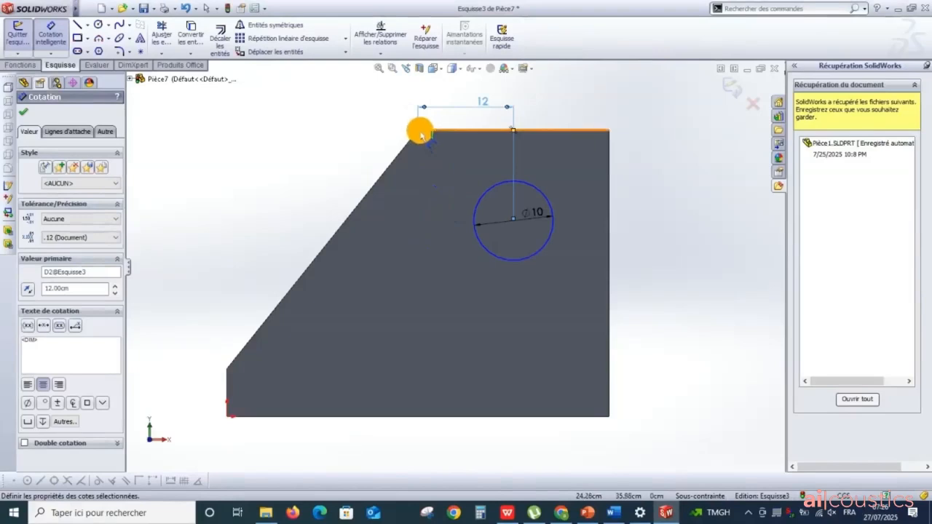
Dimension the vertical distance between the circle's centre and the face's upper-left corner at 12 cm.
click(513, 221)
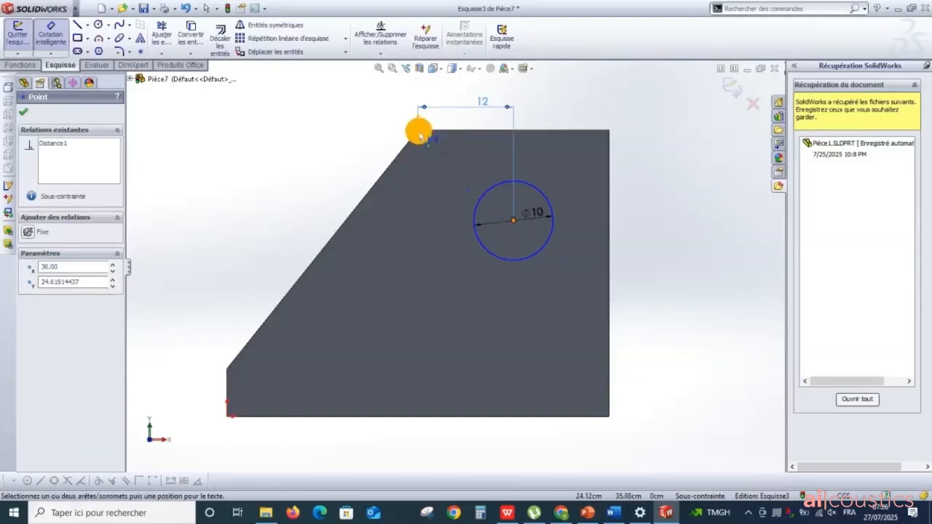
click(420, 136)
click(337, 181)
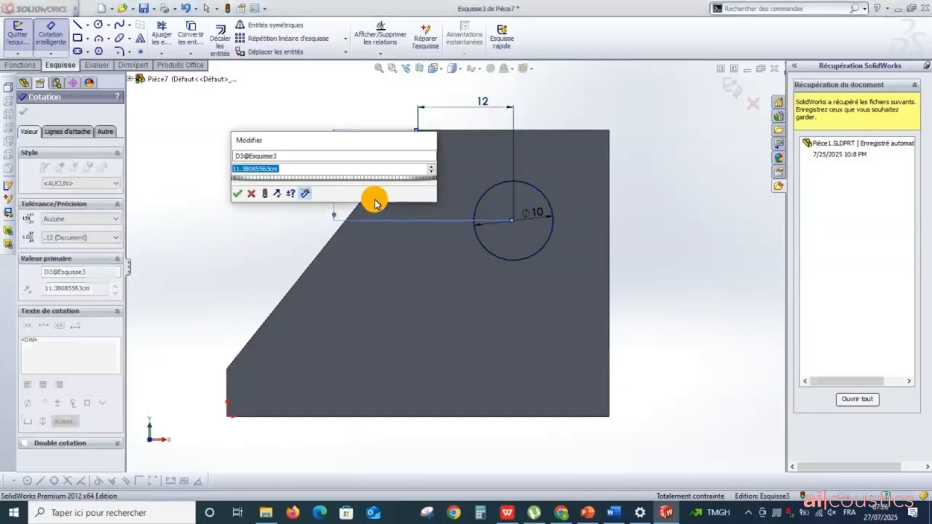
text(12)
key(Return)
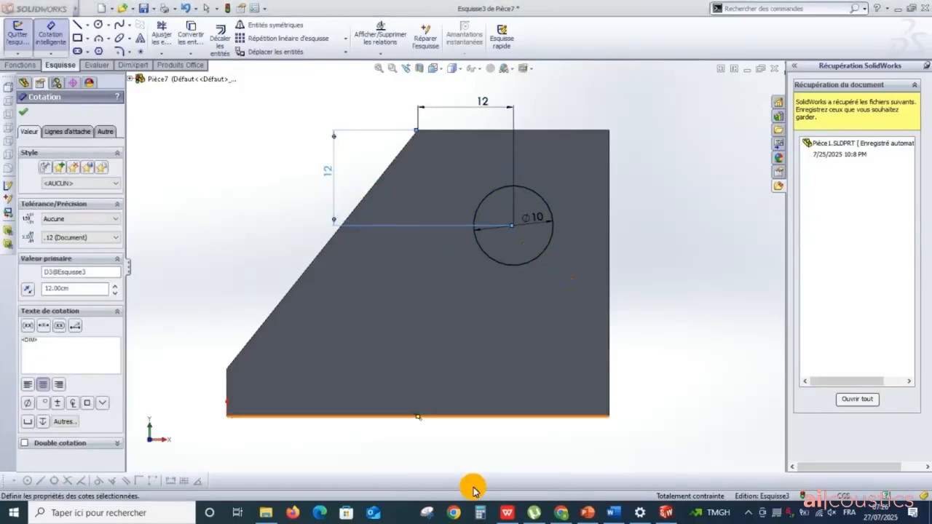
Cut the circle through the solid with a blind extruded cut 14 cm deep.
click(13, 65)
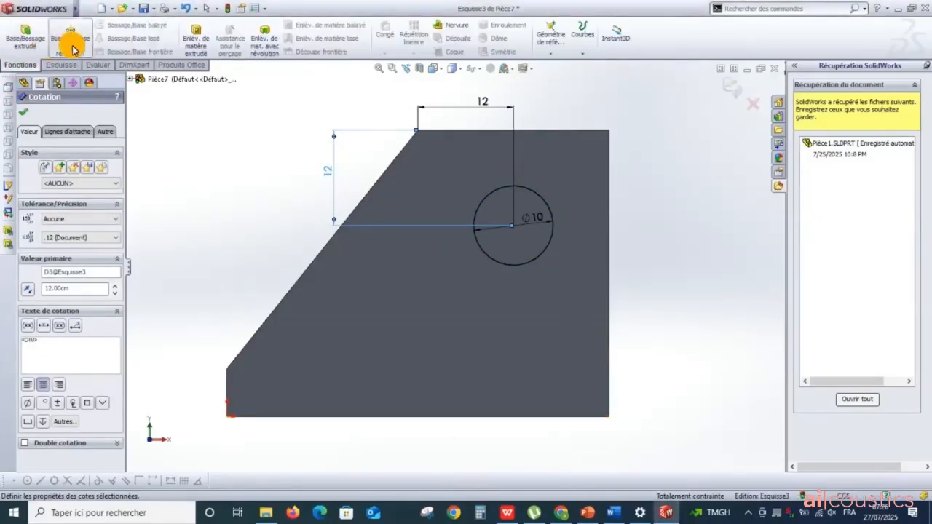
click(195, 45)
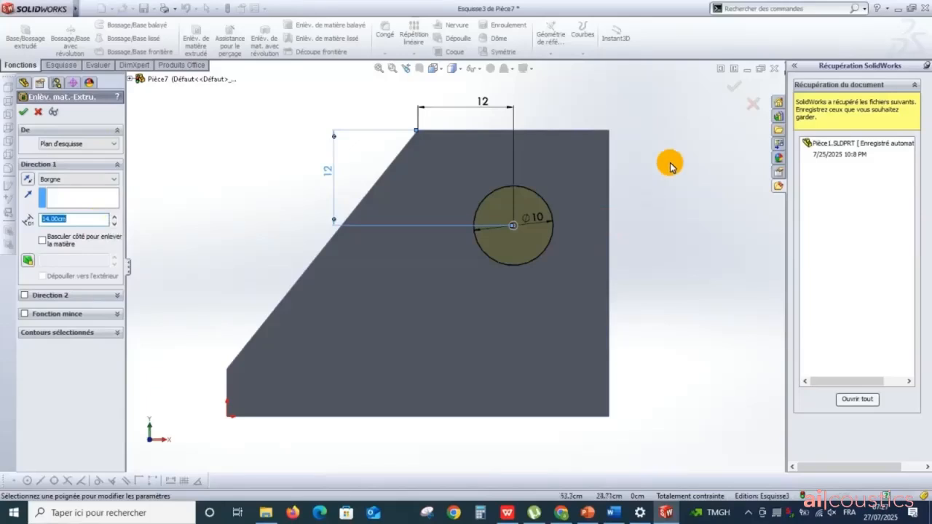
key(Return)
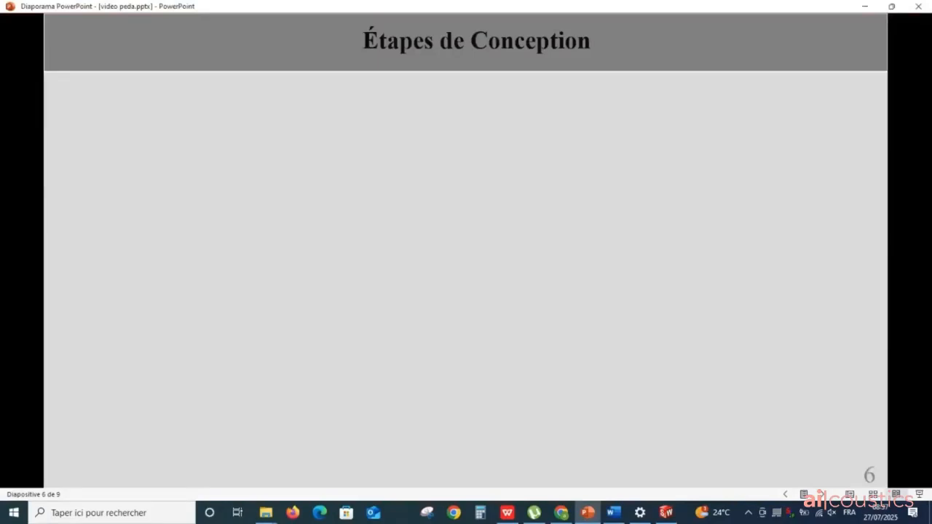
key(Right)
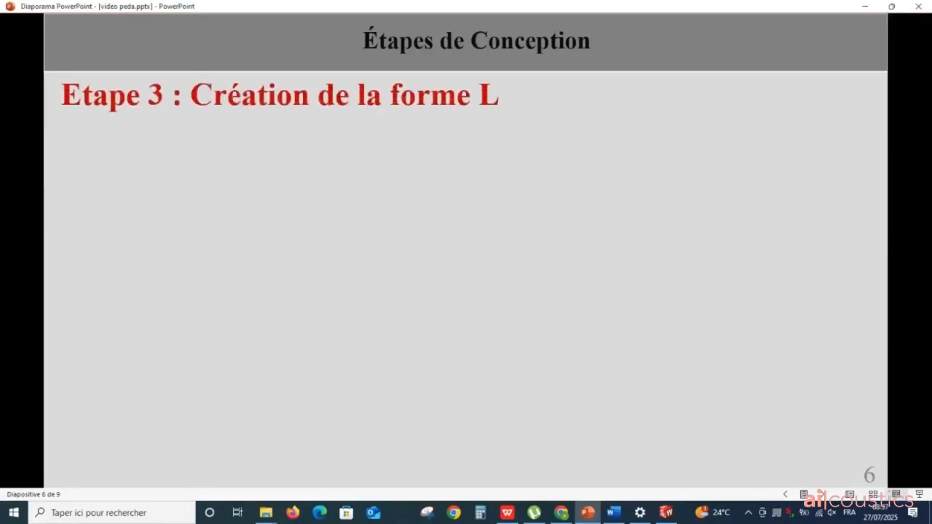
key(Right)
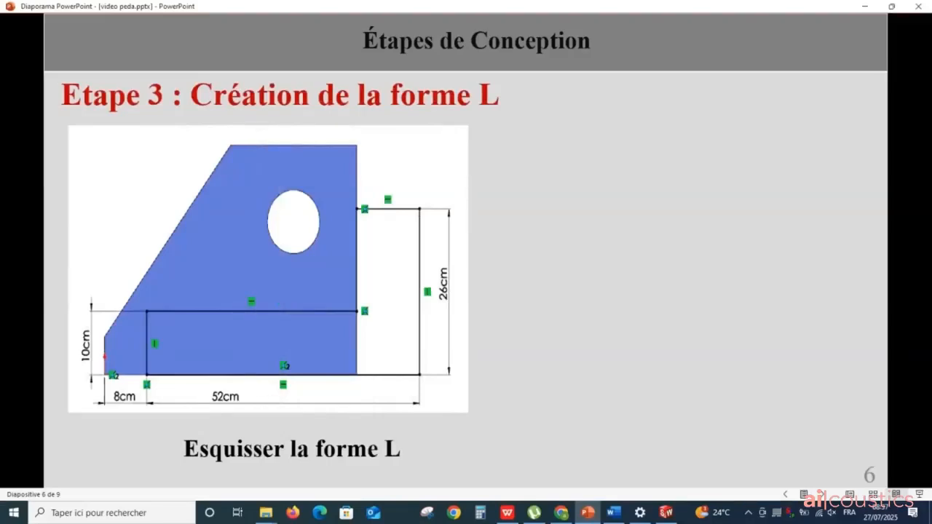
key(Right)
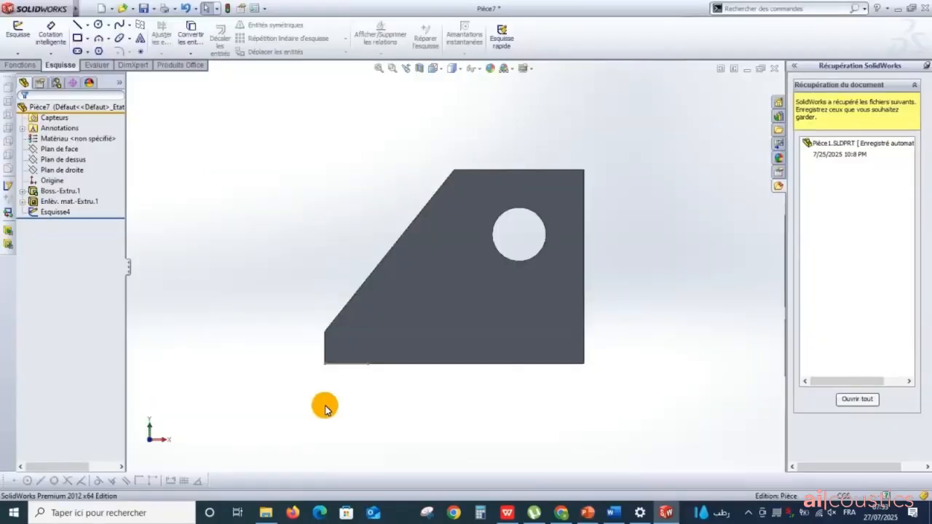
Start a sketch on the front face and draw a horizontal line about 51 cm long along its bottom edge, extending past the right edge.
click(411, 322)
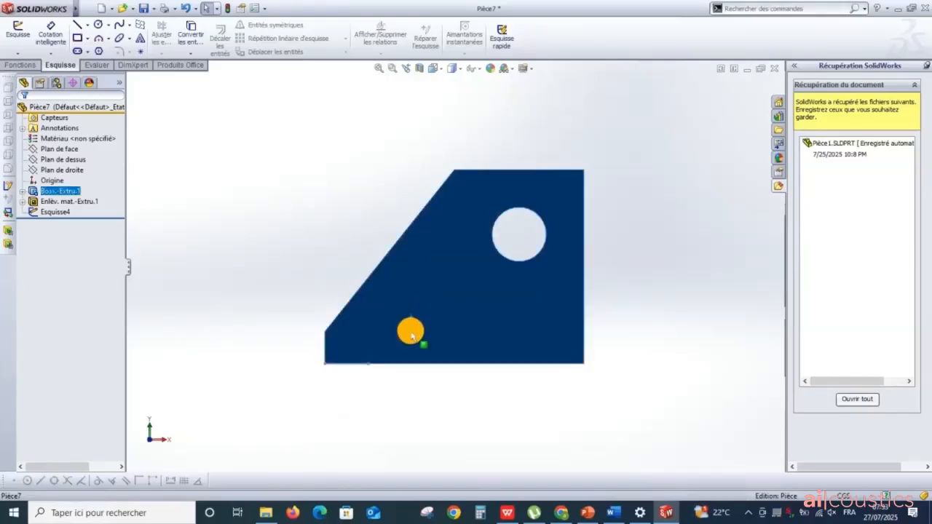
scroll(432, 309, down, 2)
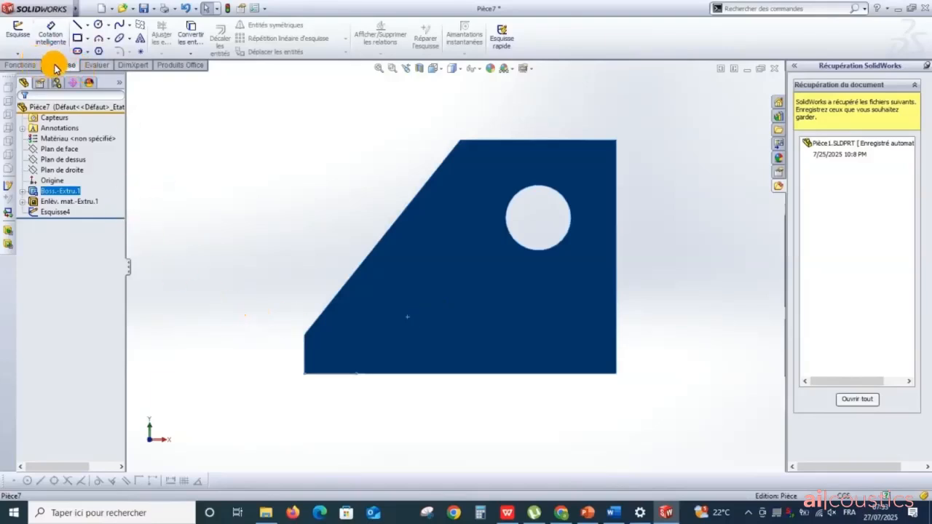
click(75, 27)
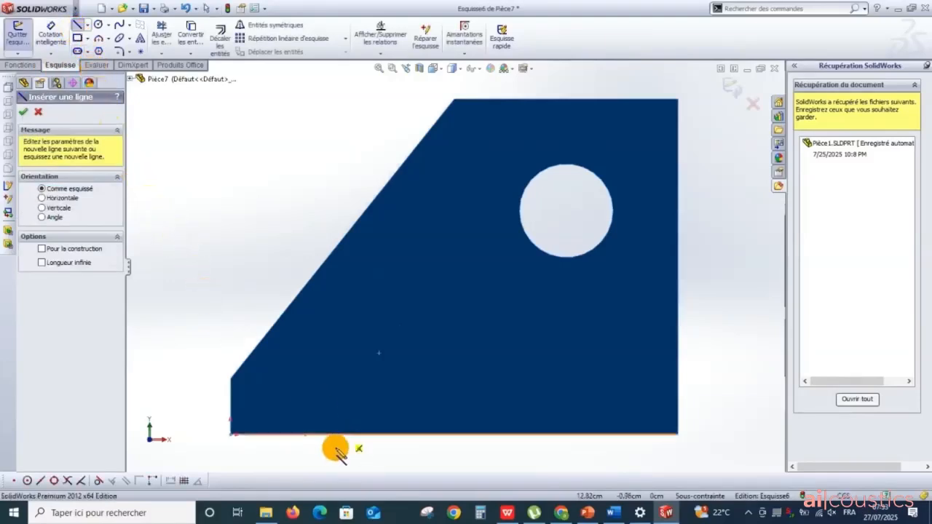
scroll(311, 440, up, 1)
click(328, 406)
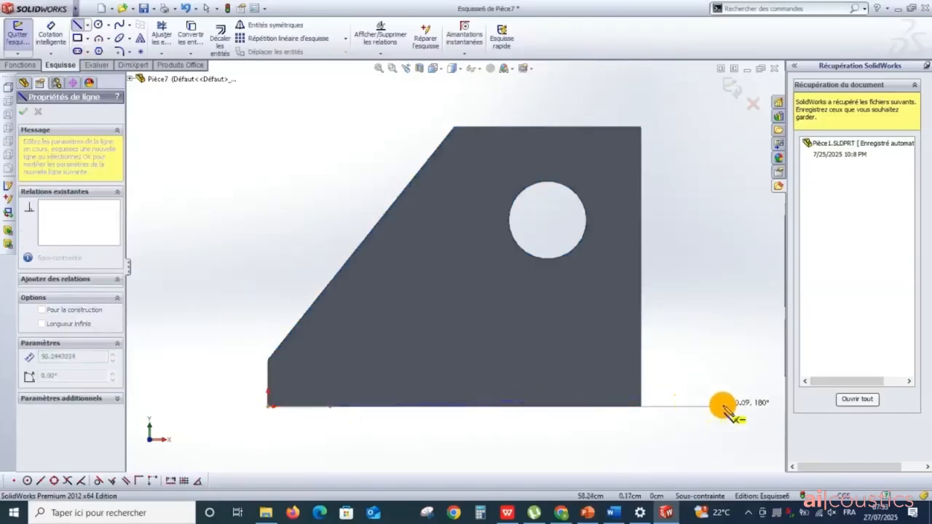
click(724, 406)
click(92, 10)
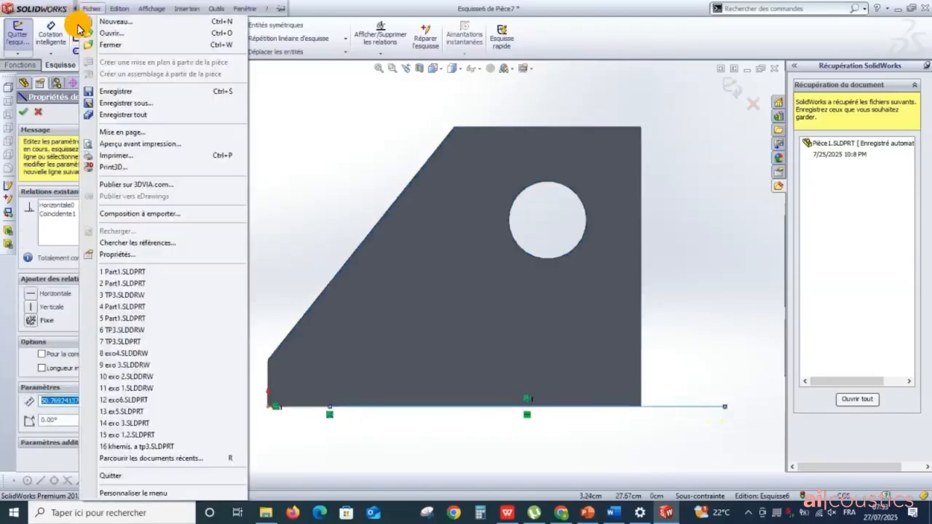
Close the L-shaped profile with lines about 24 cm up, 11 cm to the face's right edge, 17 cm down, left, and 7 cm down to the start.
click(78, 28)
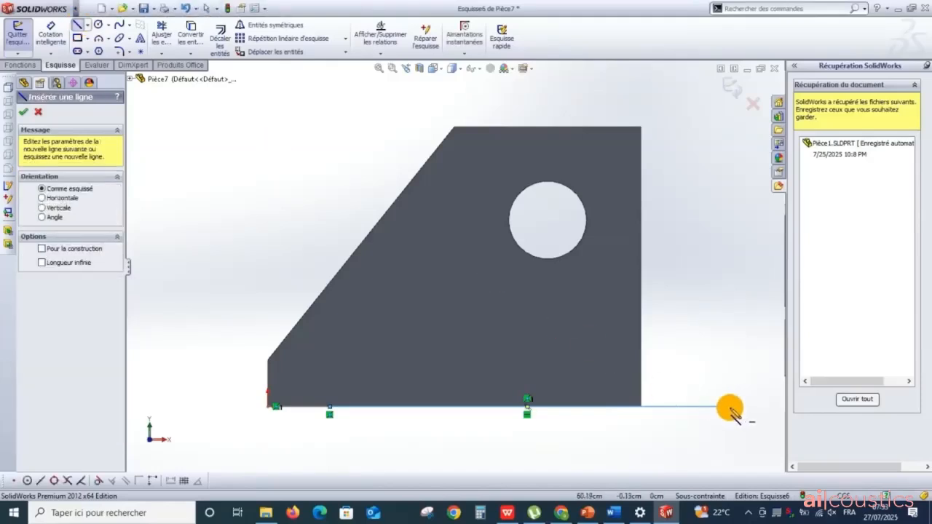
click(726, 407)
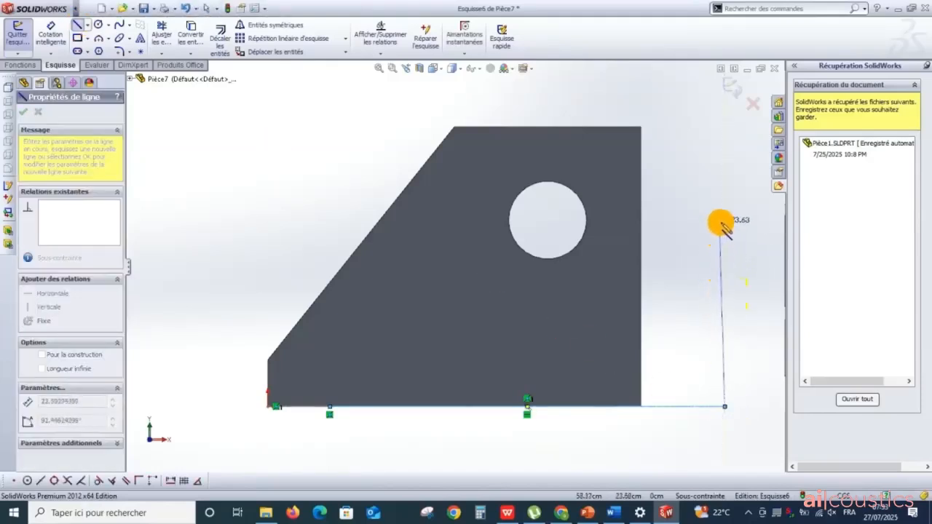
click(724, 221)
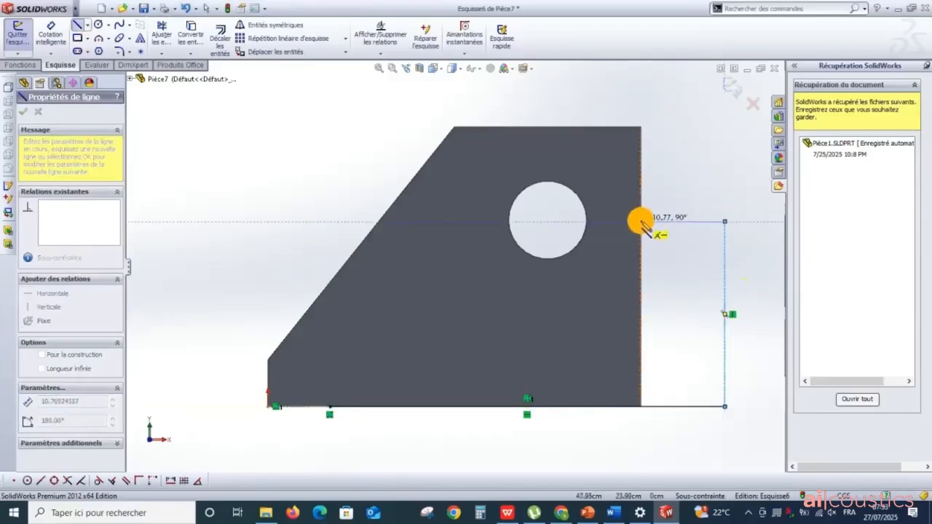
click(641, 222)
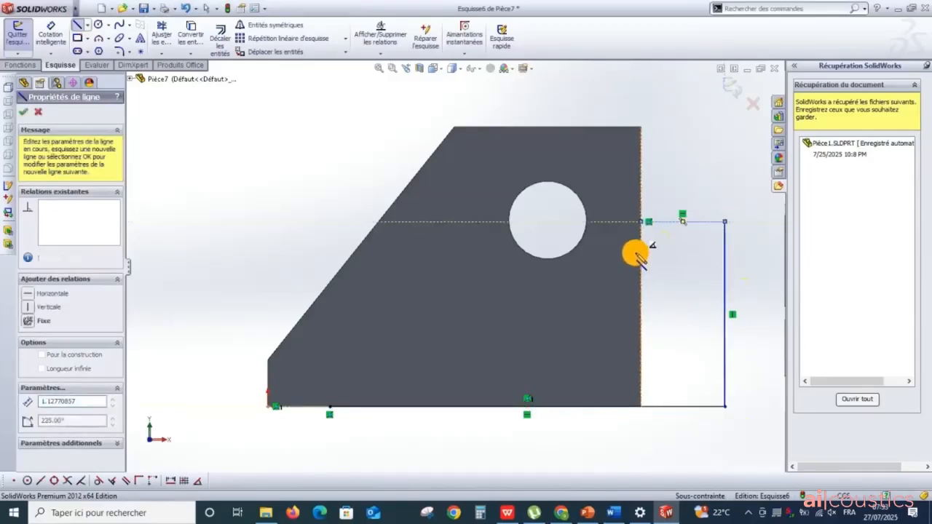
click(641, 353)
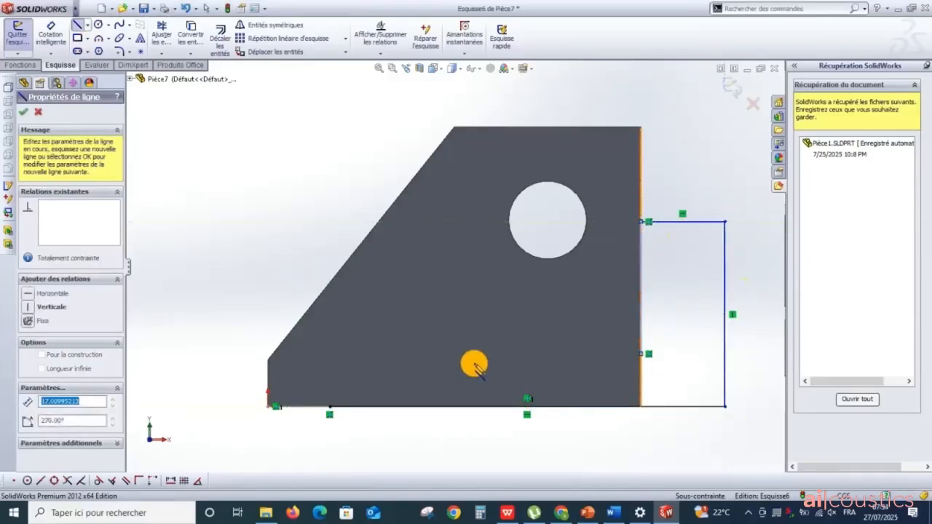
click(329, 354)
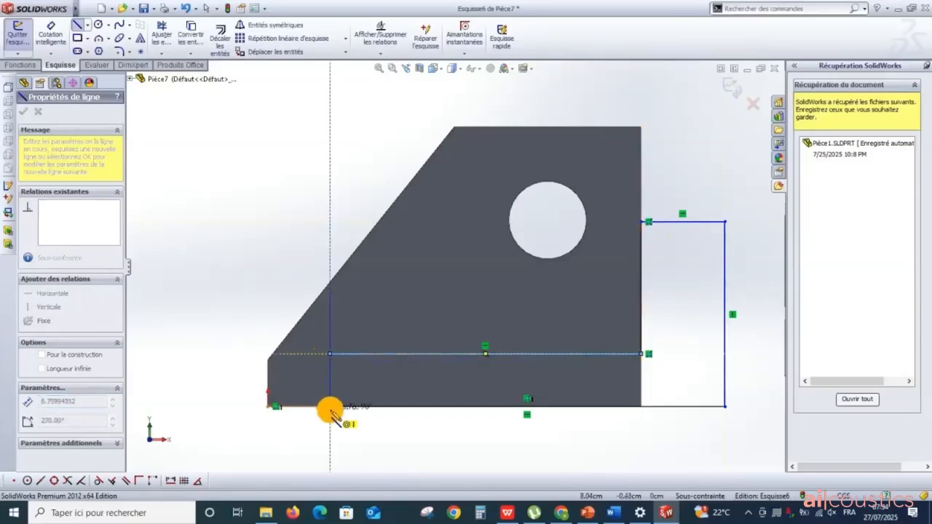
click(329, 406)
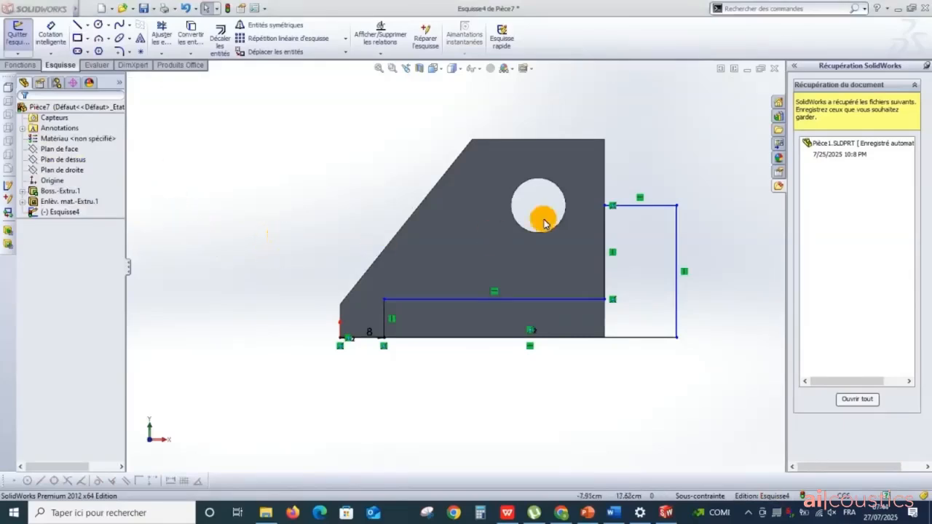
Dimension the L profile's bottom line at 52 cm.
scroll(567, 337, up, 1)
scroll(643, 303, down, 1)
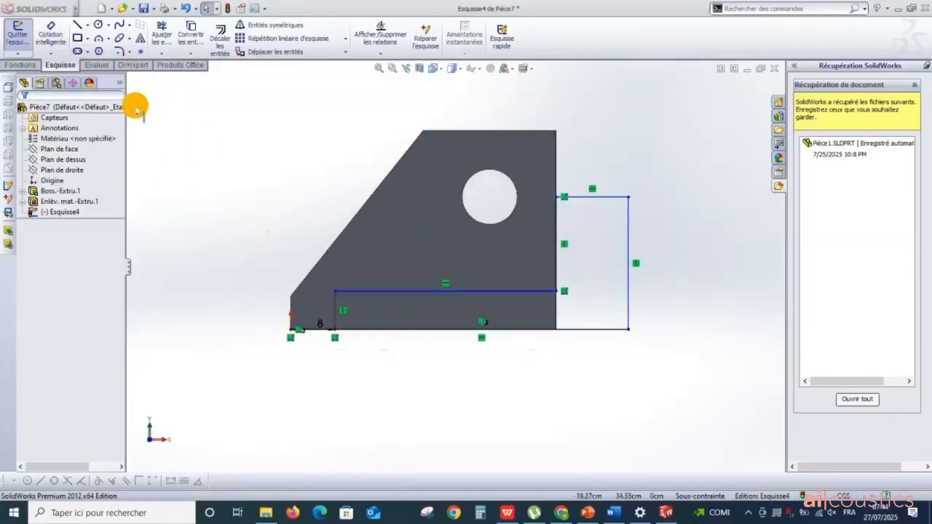
click(51, 33)
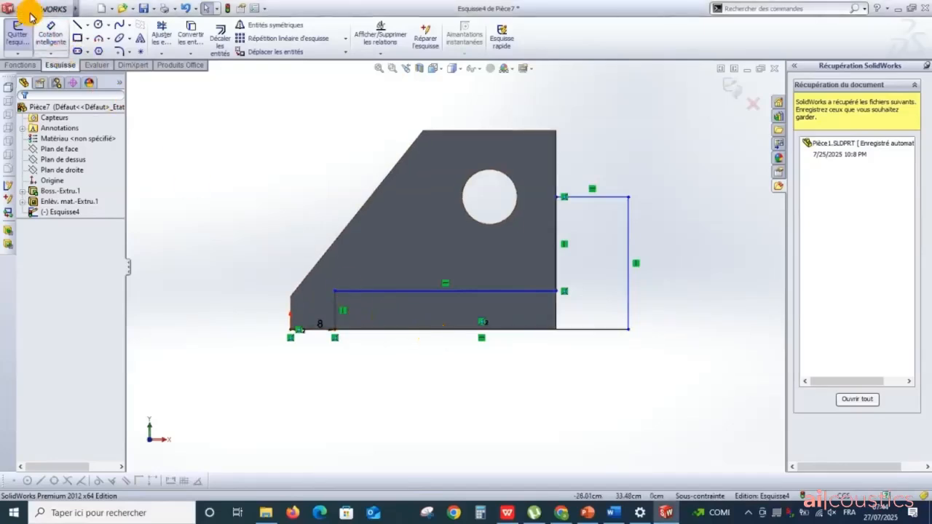
click(54, 33)
click(452, 332)
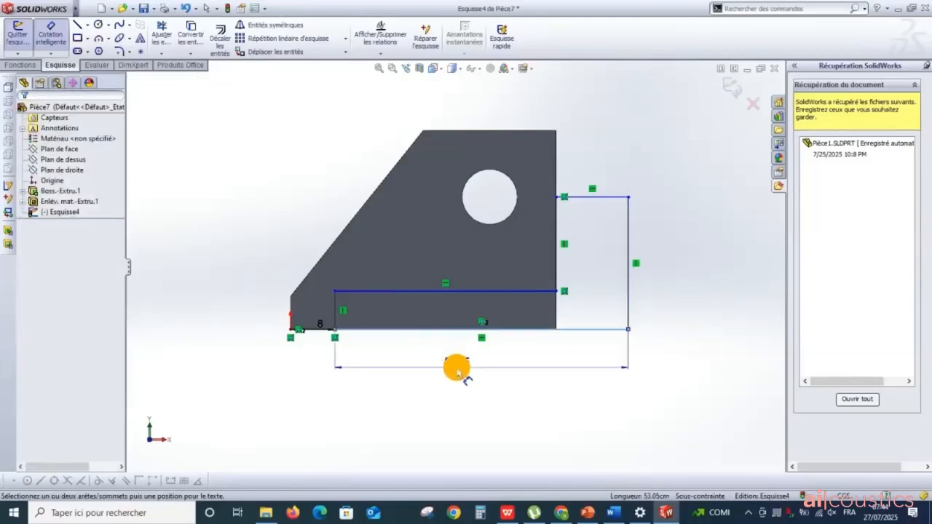
click(456, 369)
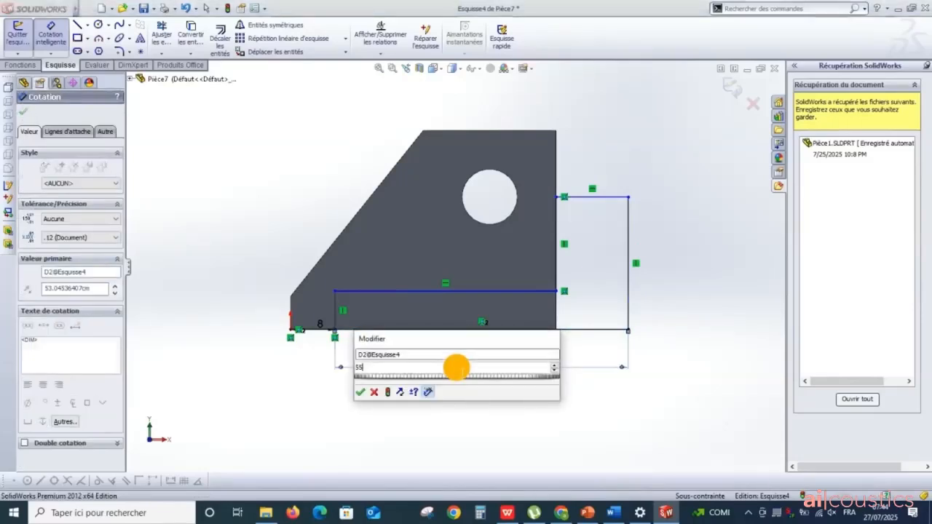
text(5)
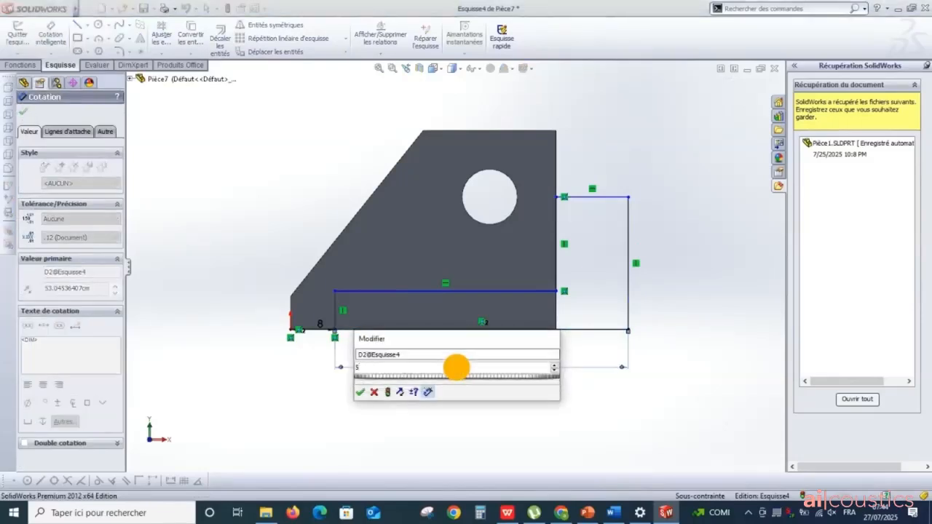
text(2)
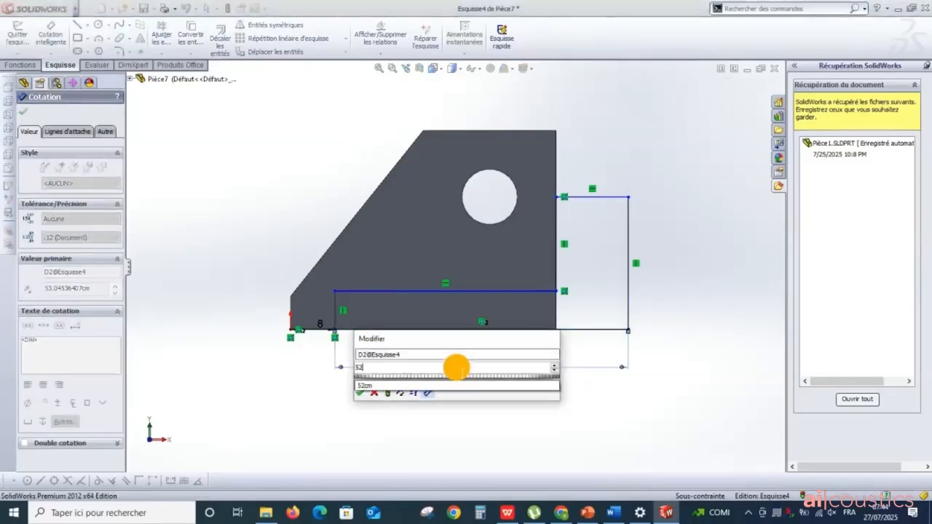
click(361, 390)
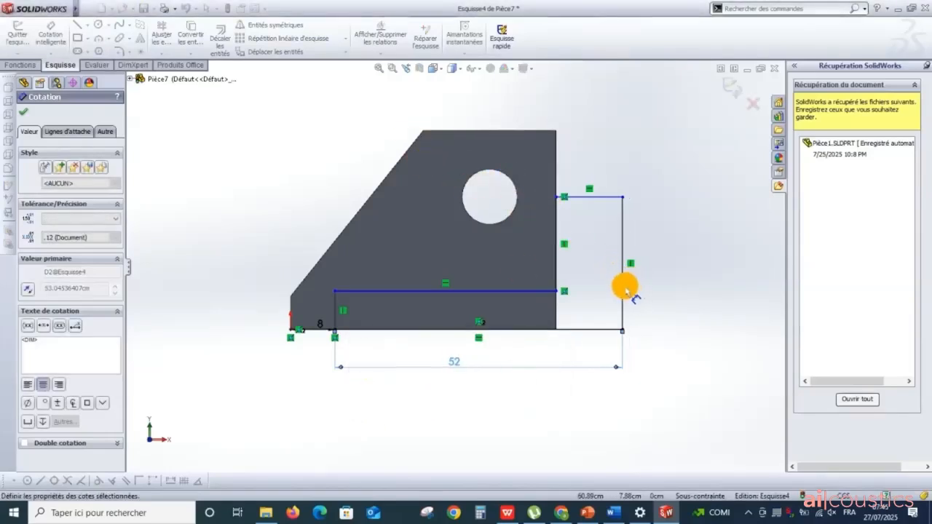
Dimension the L profile's right vertical line, outside the solid, at 26 cm.
click(663, 276)
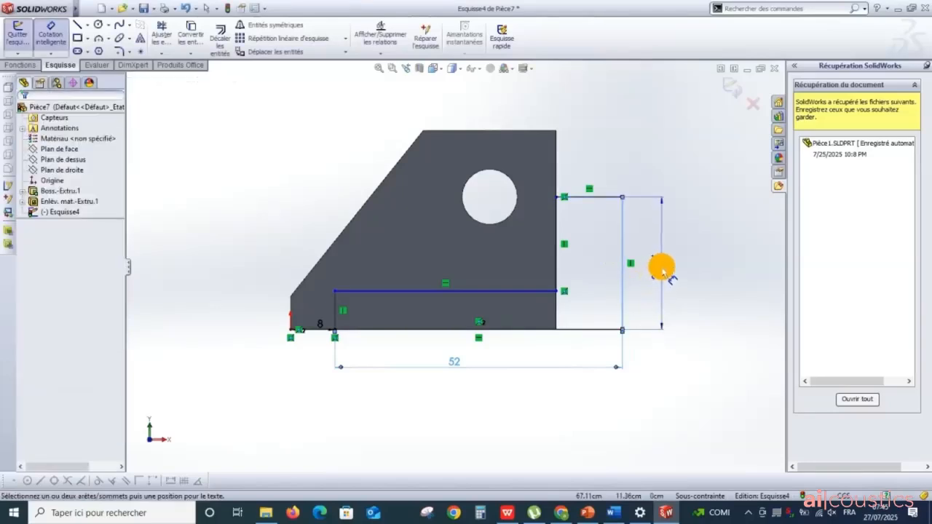
click(663, 272)
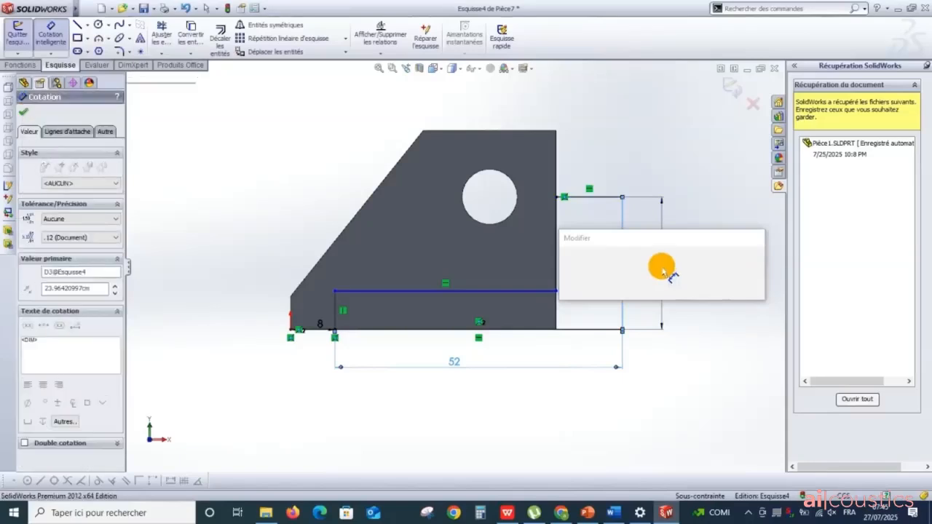
text(2)
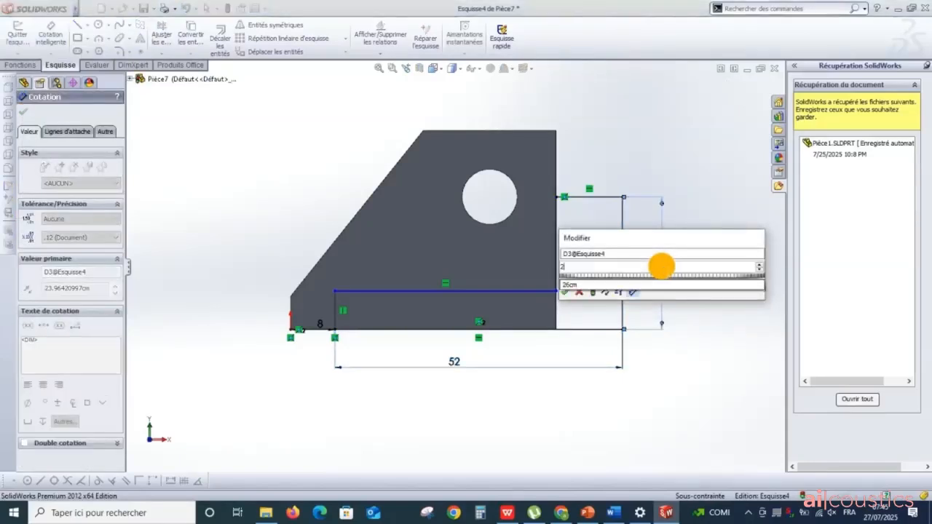
text(6)
key(Return)
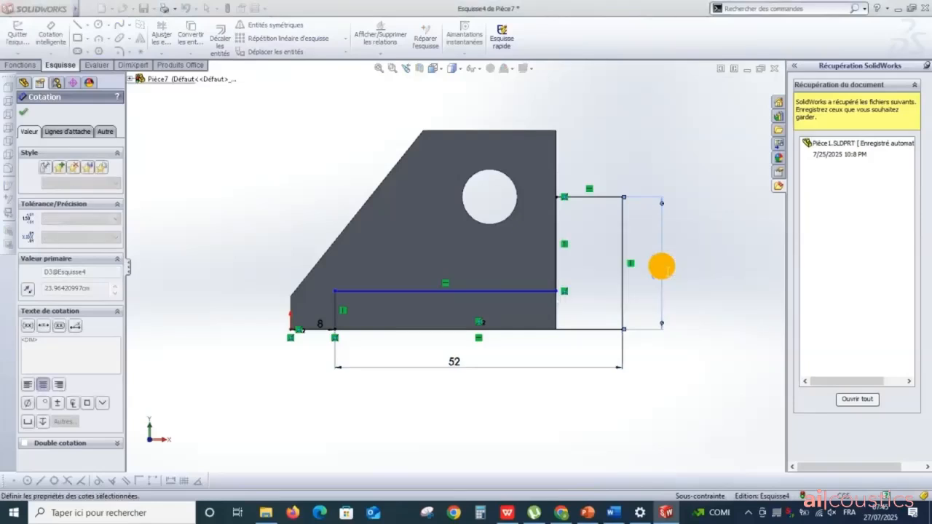
Dimension the L profile's left vertical line at 10 cm.
click(333, 318)
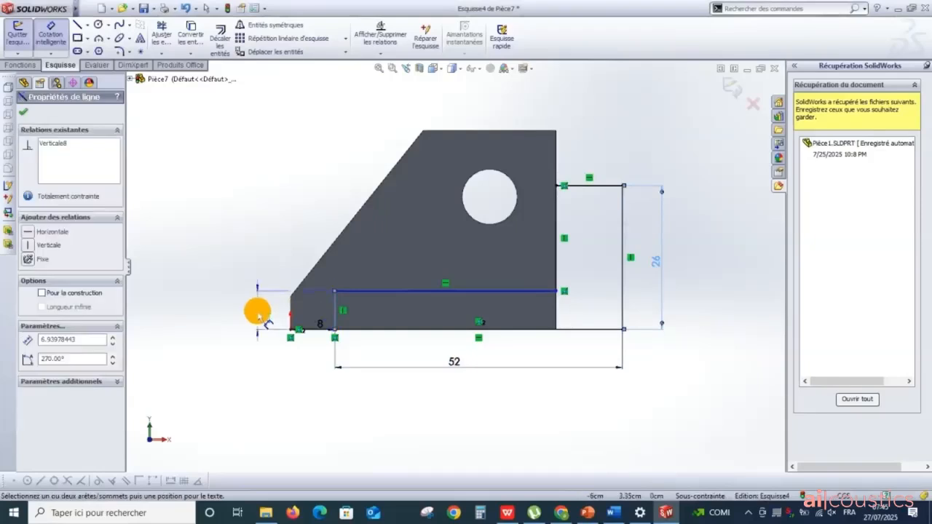
click(260, 318)
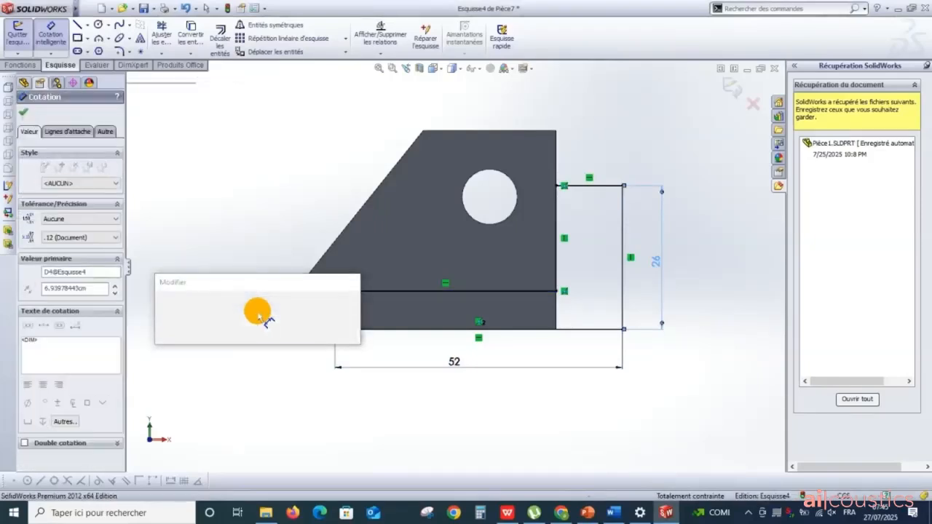
text(10)
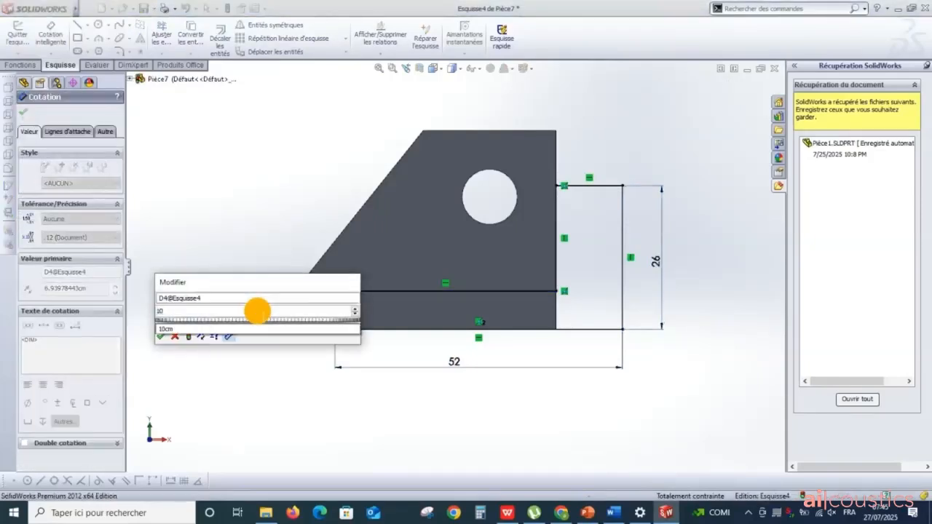
key(Return)
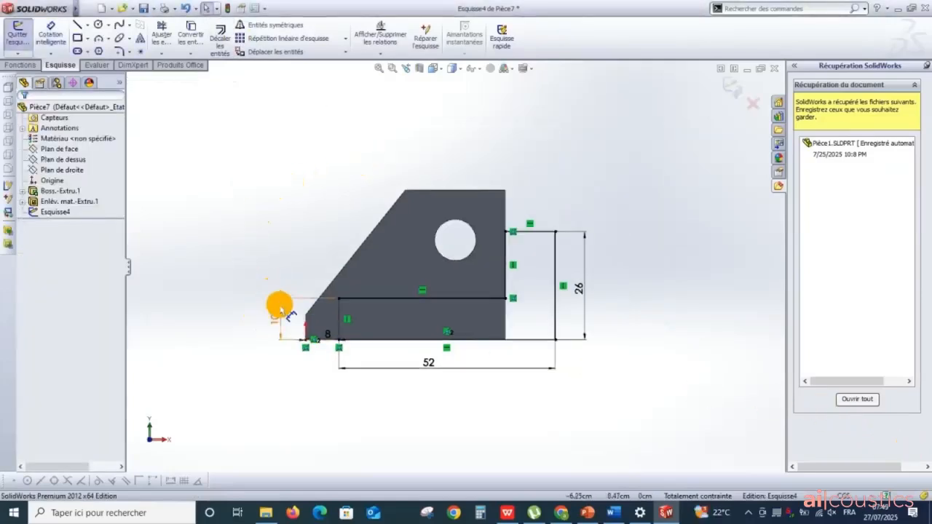
Exit the sketch and extrude the L-shaped contour 13 cm blind as a separate body, with result merging turned off.
scroll(280, 309, down, 1)
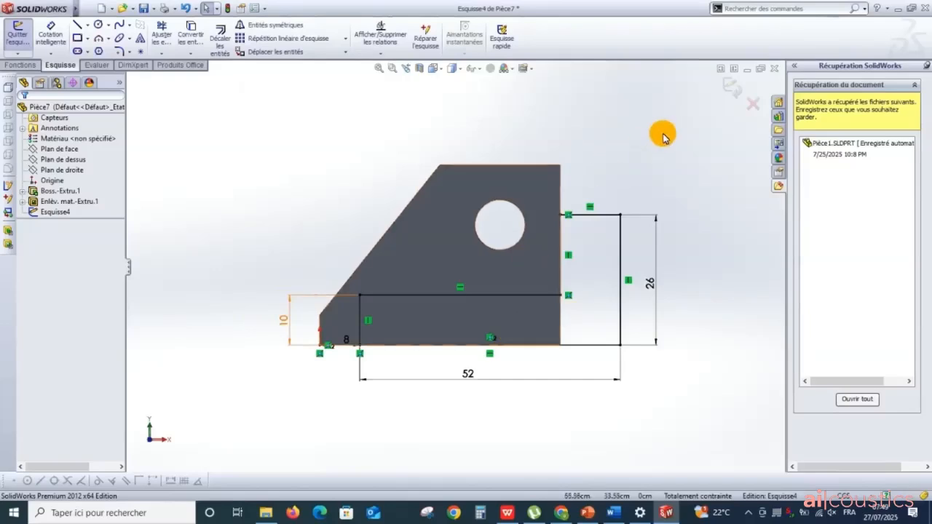
click(732, 90)
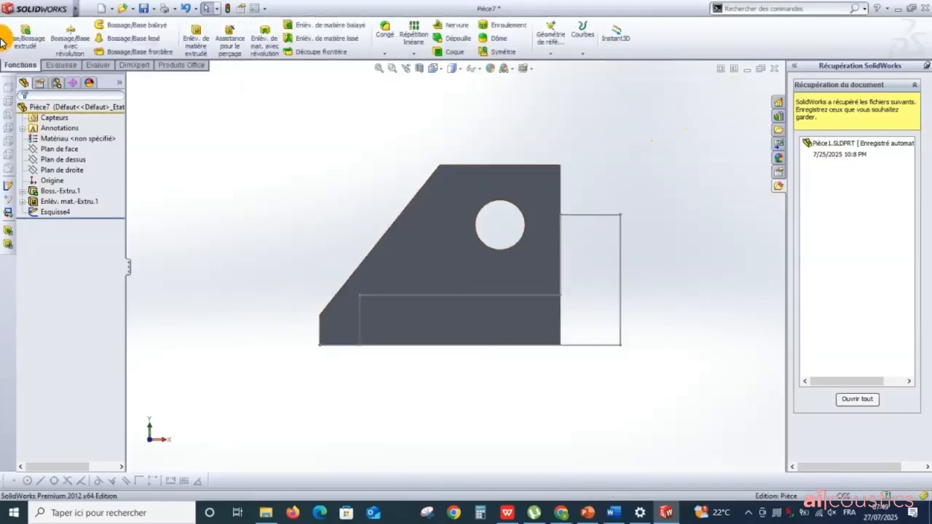
click(25, 36)
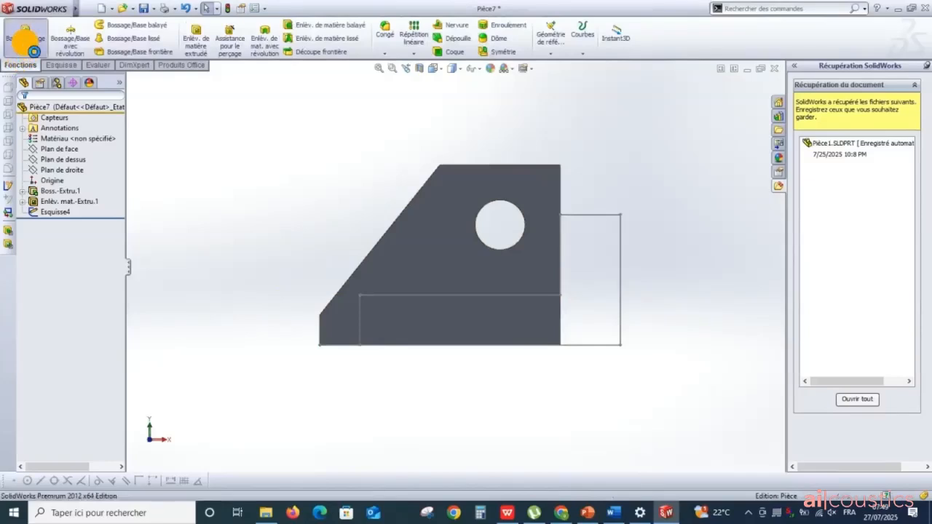
click(587, 349)
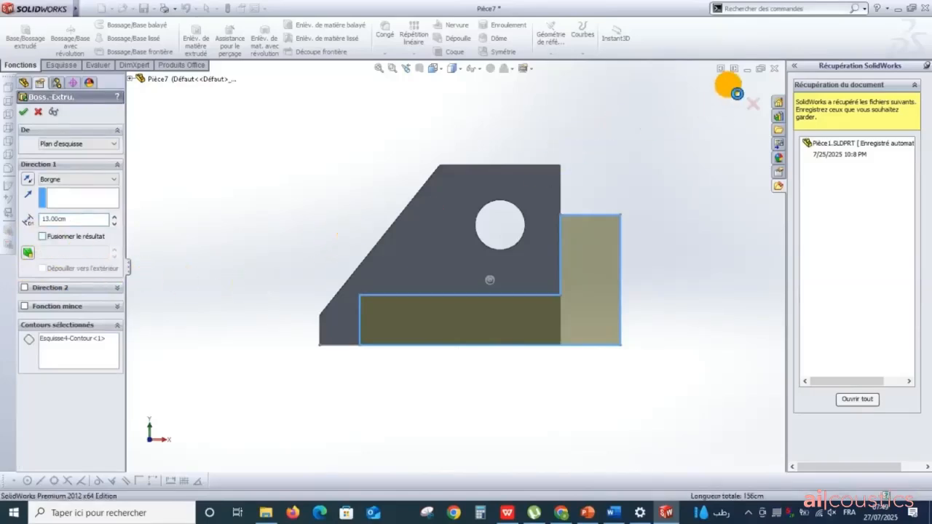
right_click(625, 207)
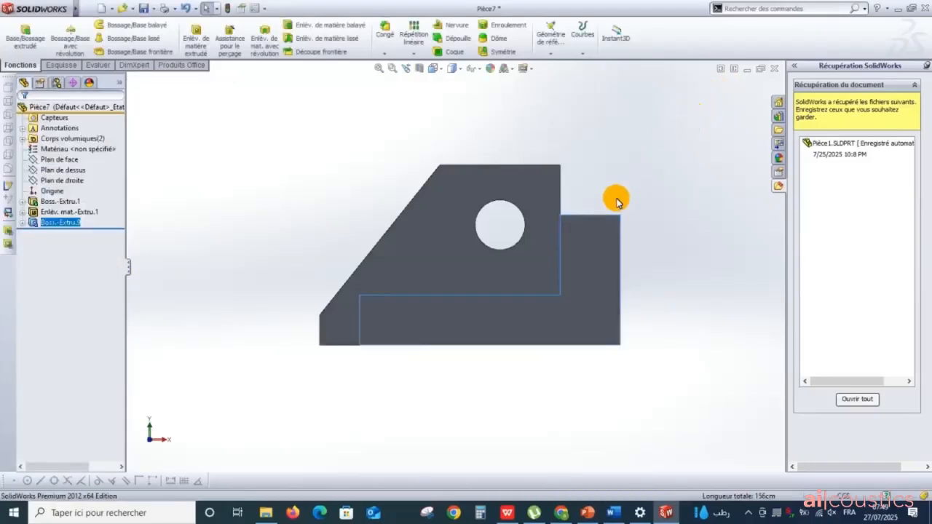
middle_drag(699, 254, 674, 293)
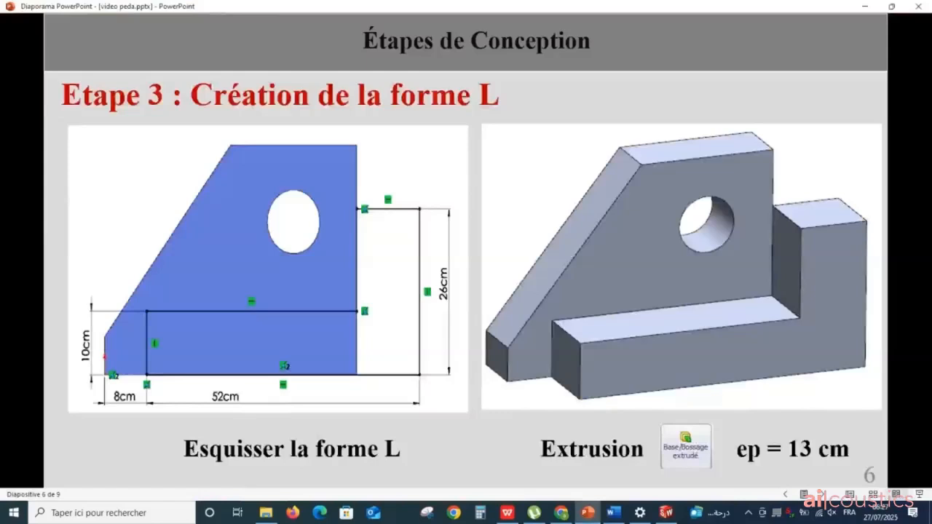
key(Right)
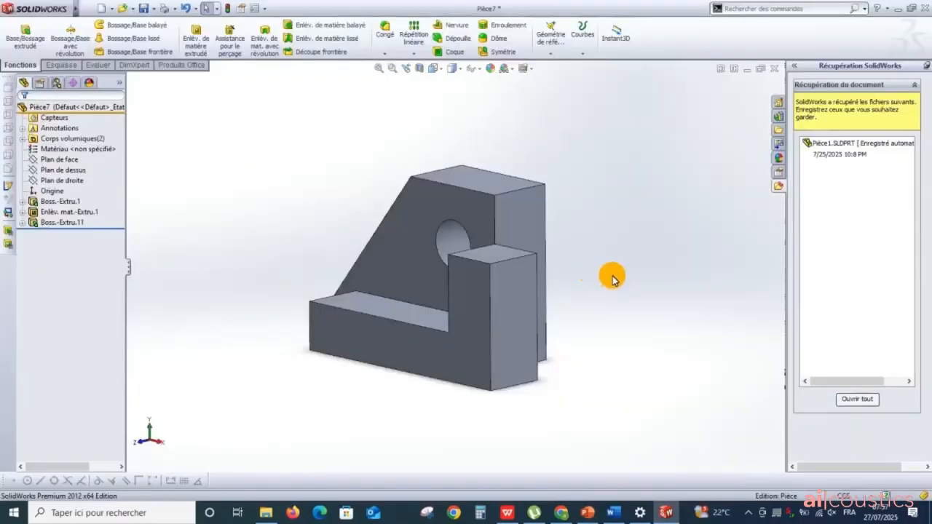
Create a linear pattern of the L-shaped body along the plate's short top edge, with 27 cm spacing and 2 instances.
click(416, 35)
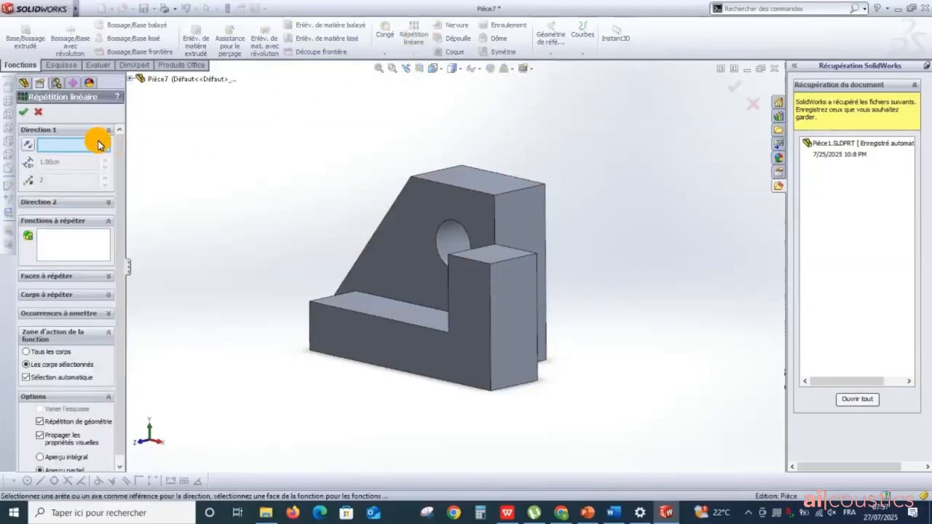
click(521, 194)
click(582, 182)
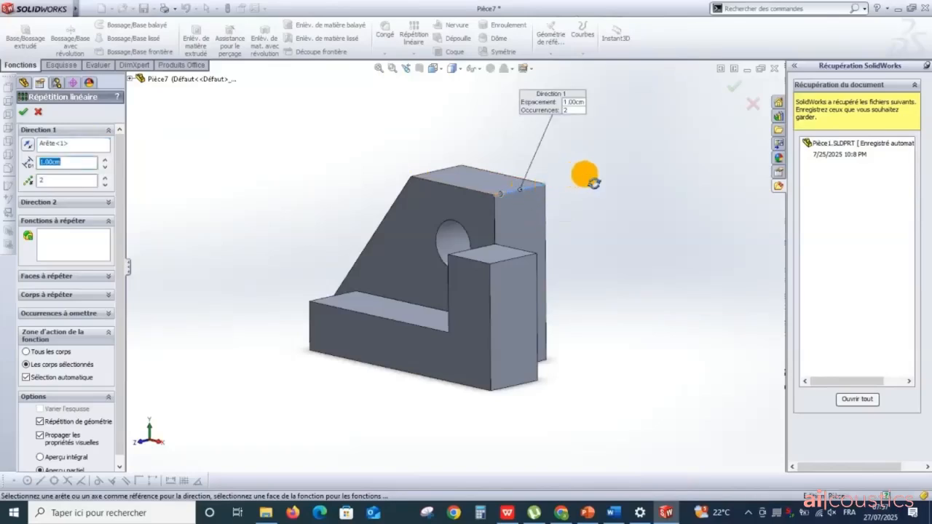
click(71, 173)
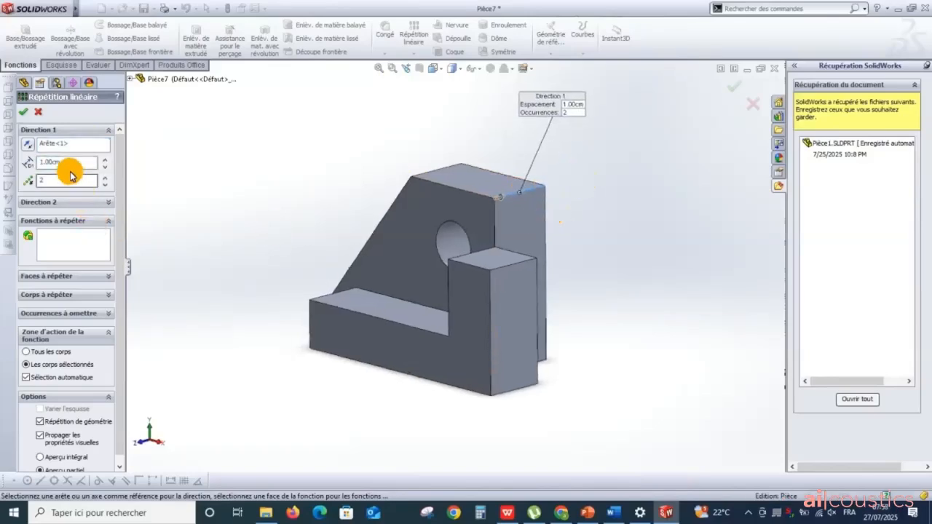
drag(69, 162, 24, 160)
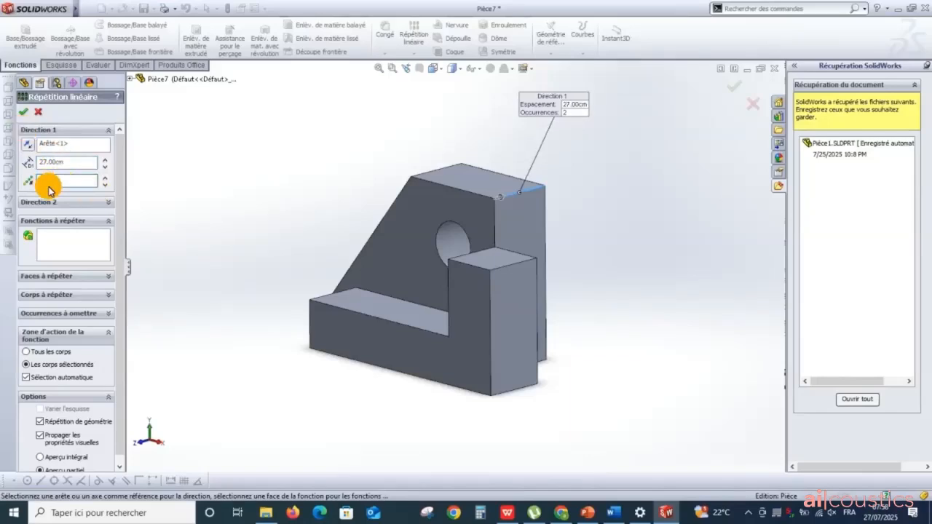
click(59, 296)
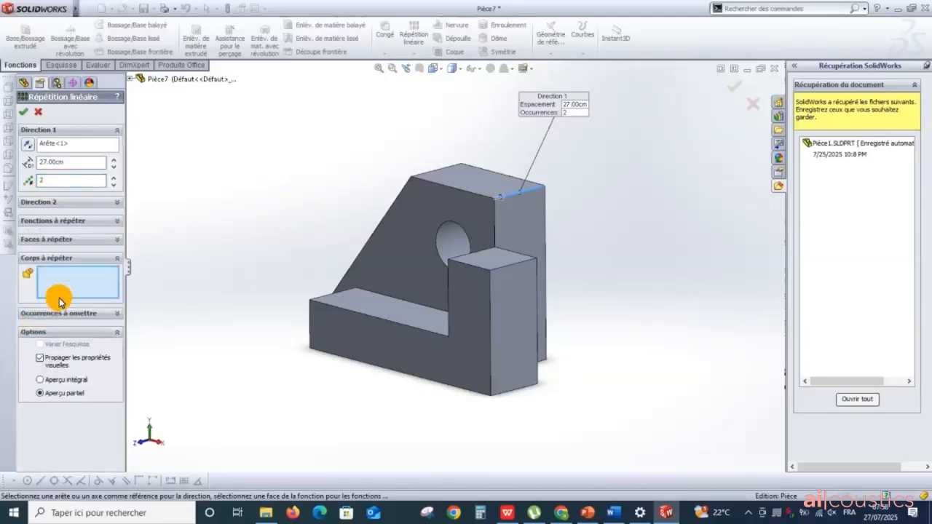
click(434, 370)
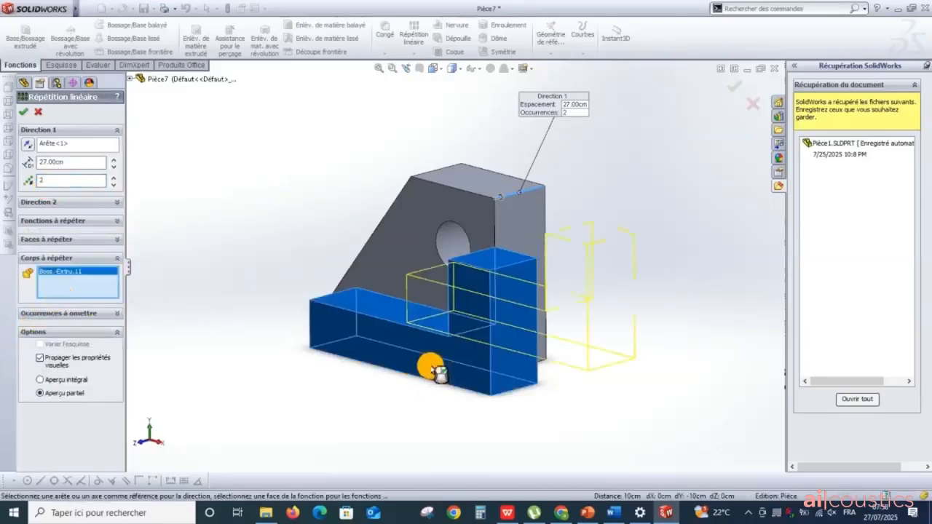
click(65, 165)
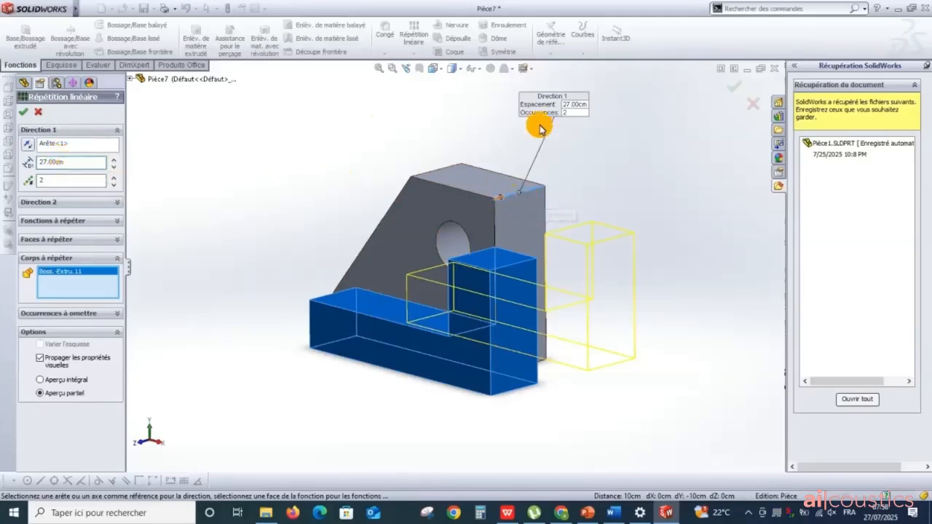
click(726, 91)
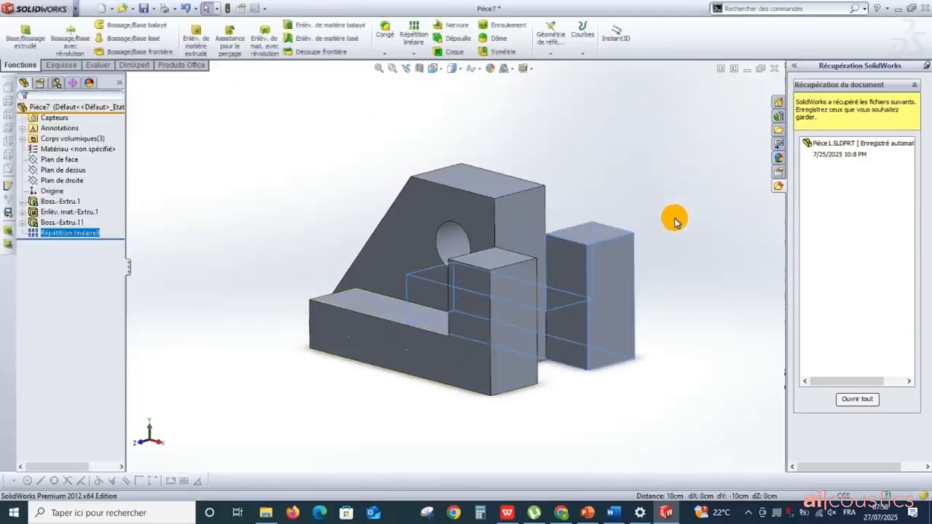
Open a new sketch on the inner face of the repeated L-shaped body, facing the original one.
middle_drag(670, 214, 669, 260)
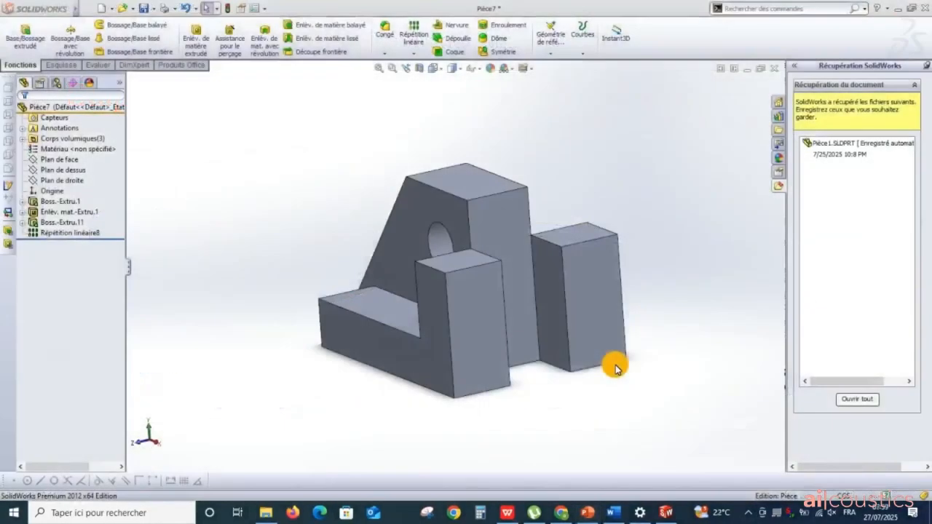
middle_drag(615, 365, 557, 385)
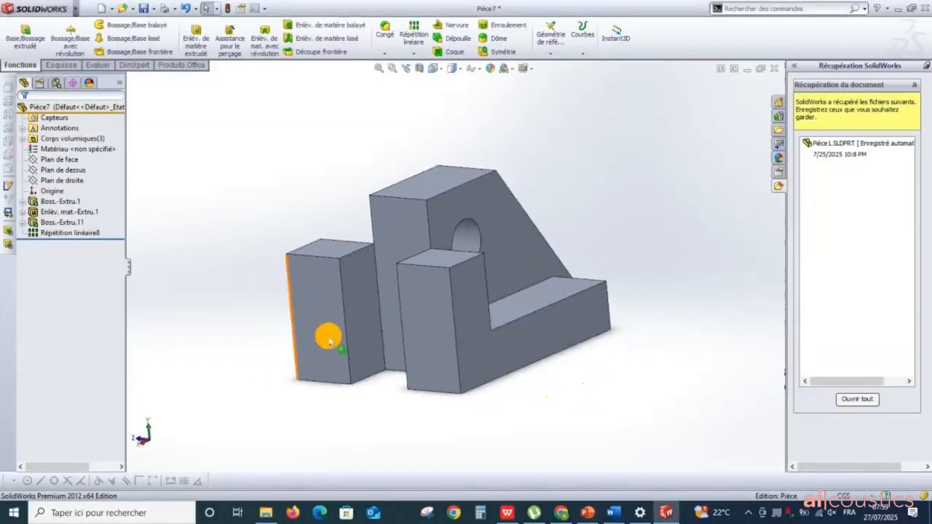
scroll(332, 340, down, 2)
scroll(334, 342, down, 1)
middle_drag(390, 412, 371, 403)
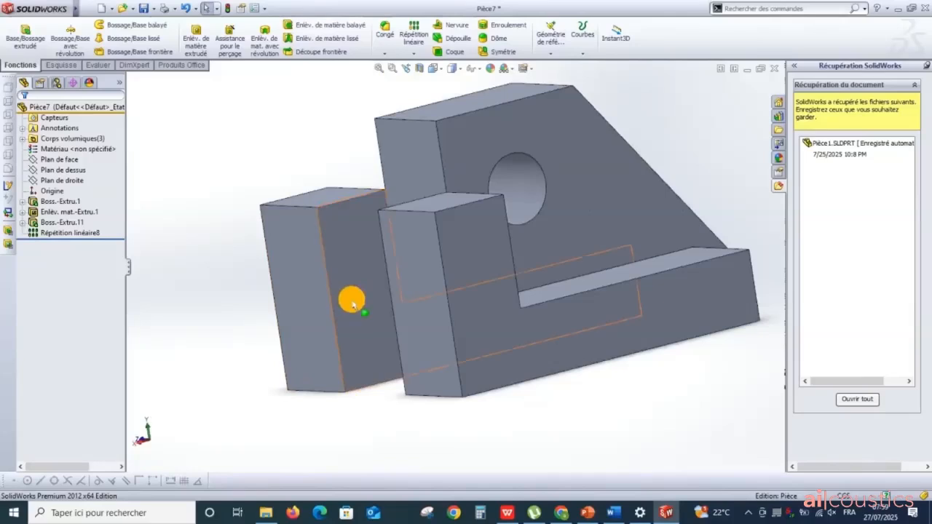
middle_drag(352, 300, 363, 289)
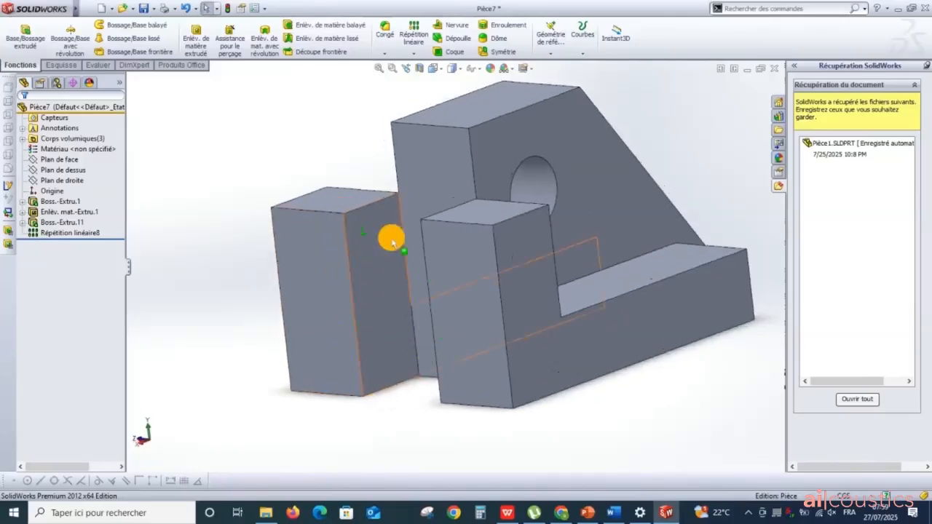
click(58, 66)
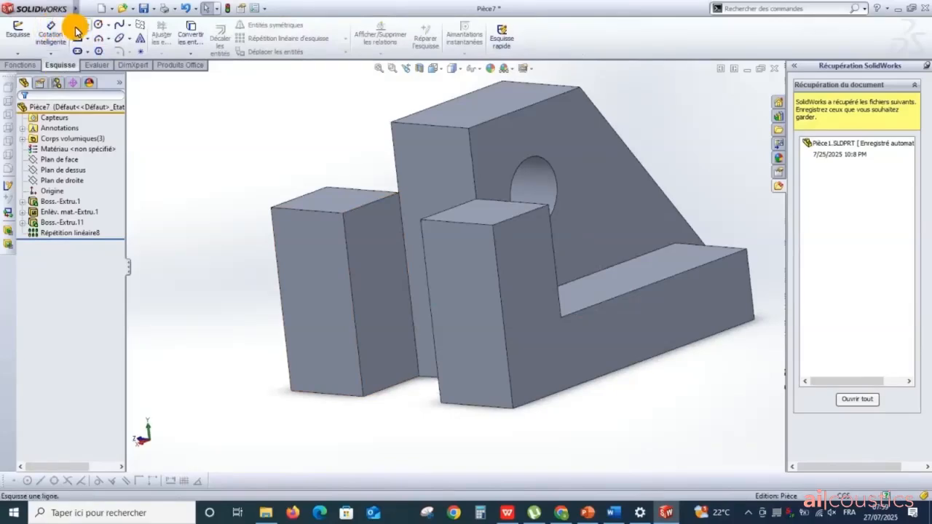
click(20, 30)
click(364, 248)
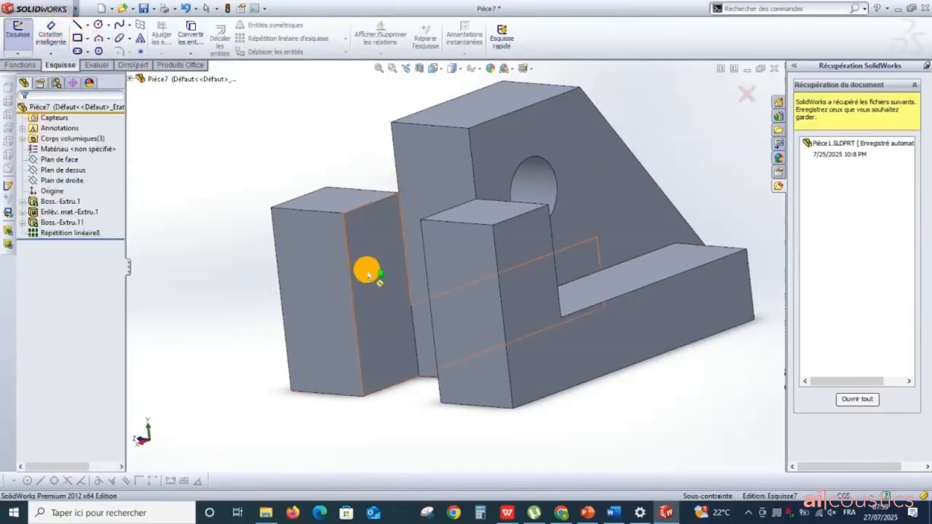
Draw a 12 cm horizontal line along the top edge of the upright's inner face.
scroll(352, 218, down, 2)
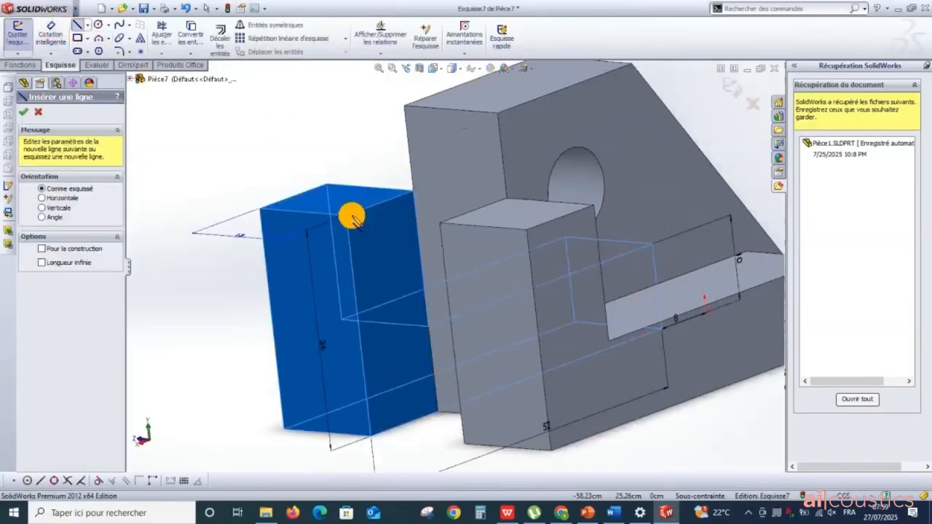
click(353, 219)
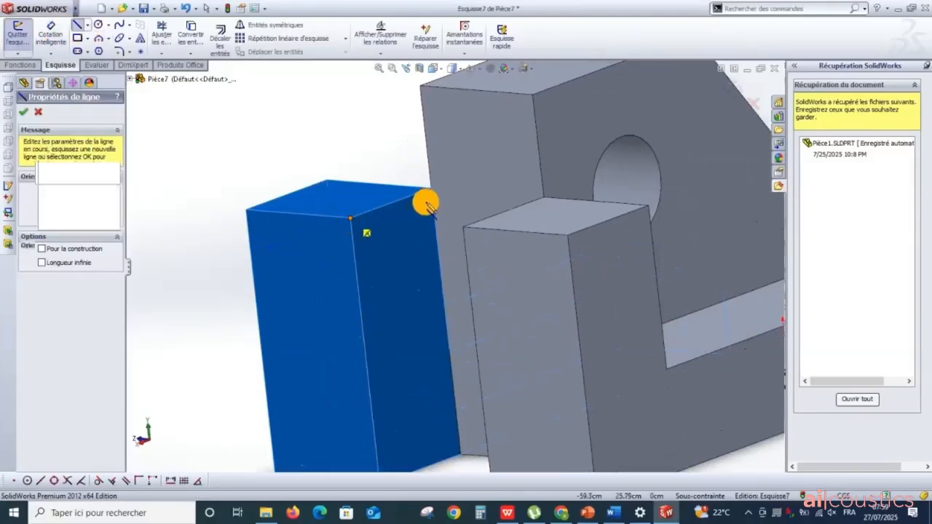
scroll(429, 193, down, 3)
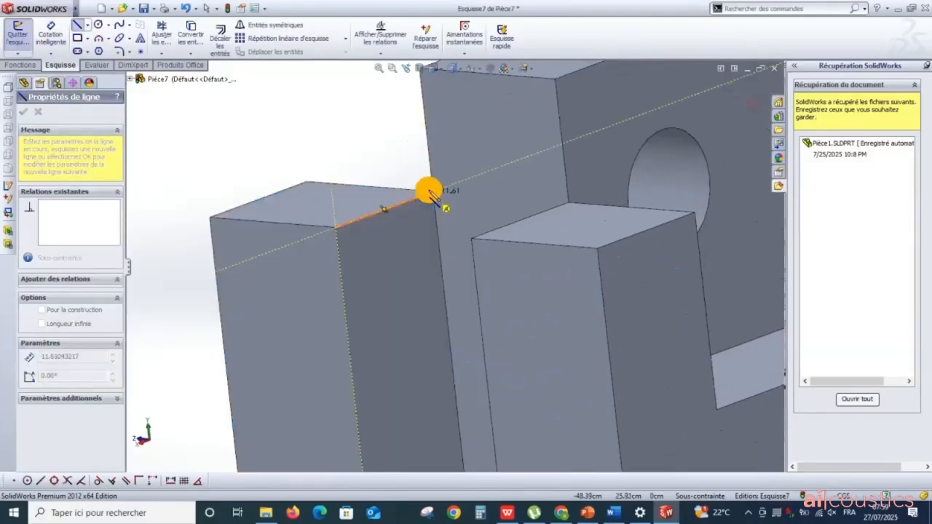
click(437, 206)
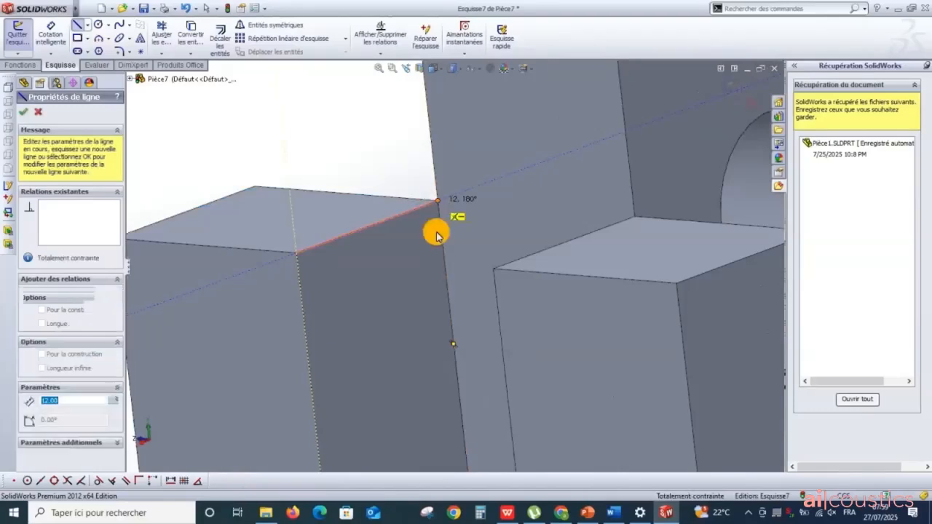
Close the rectangle with lines down the plate side, along the base and up the upright's outer edge, and exit the sketch.
scroll(436, 291, up, 5)
scroll(462, 393, down, 2)
scroll(465, 413, down, 3)
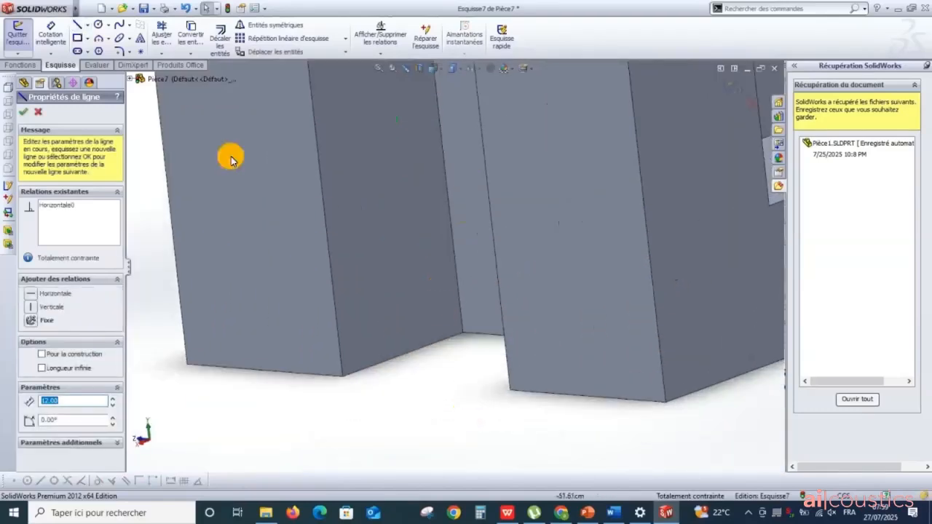
click(49, 29)
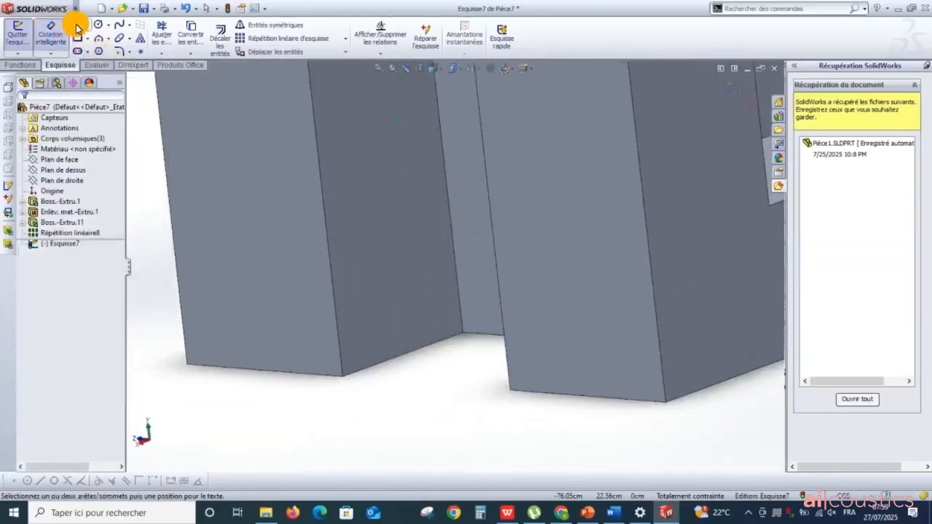
scroll(314, 293, up, 5)
scroll(463, 145, down, 2)
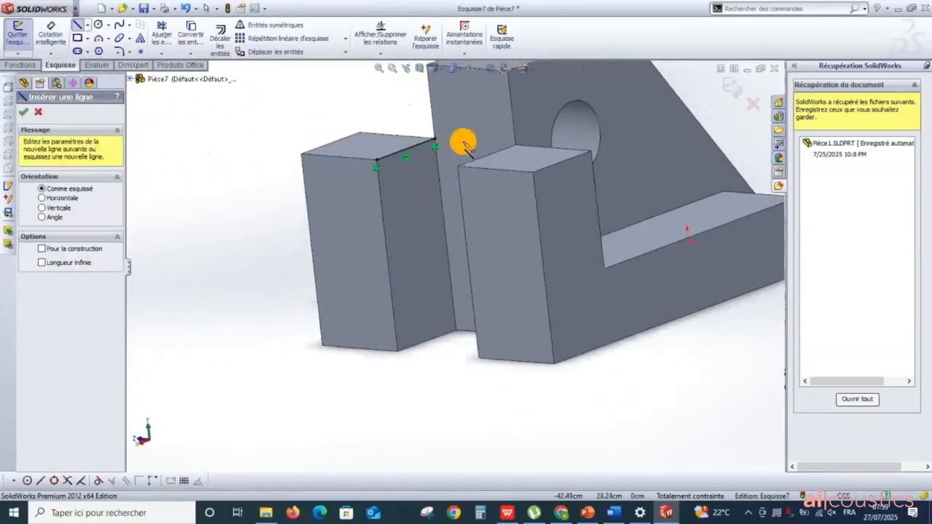
click(429, 149)
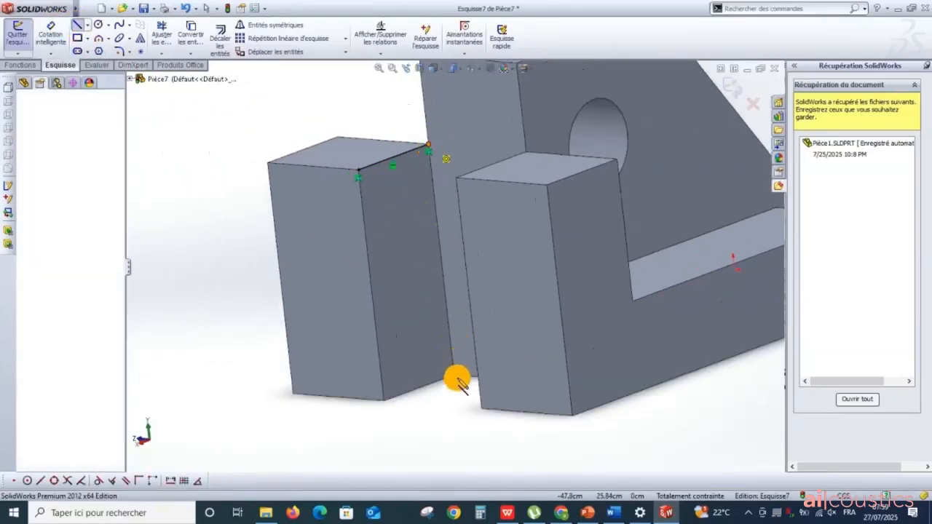
click(453, 380)
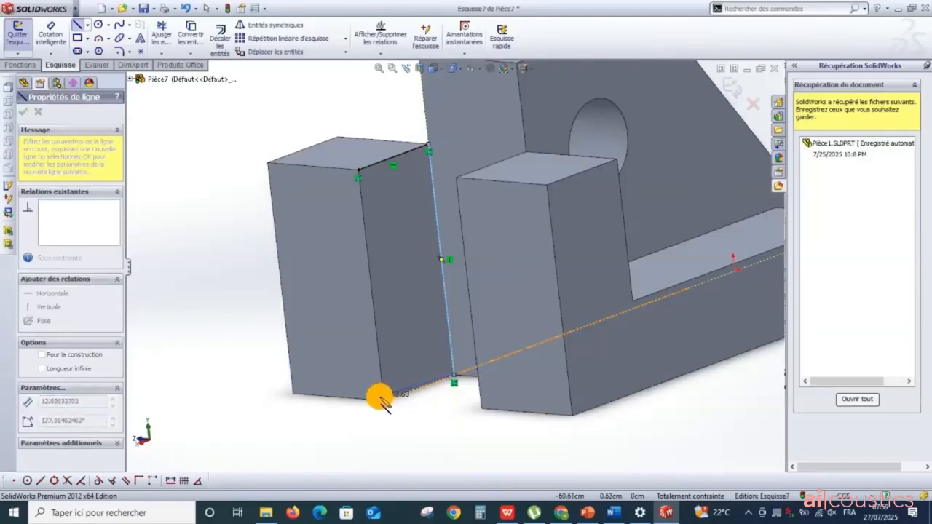
click(384, 400)
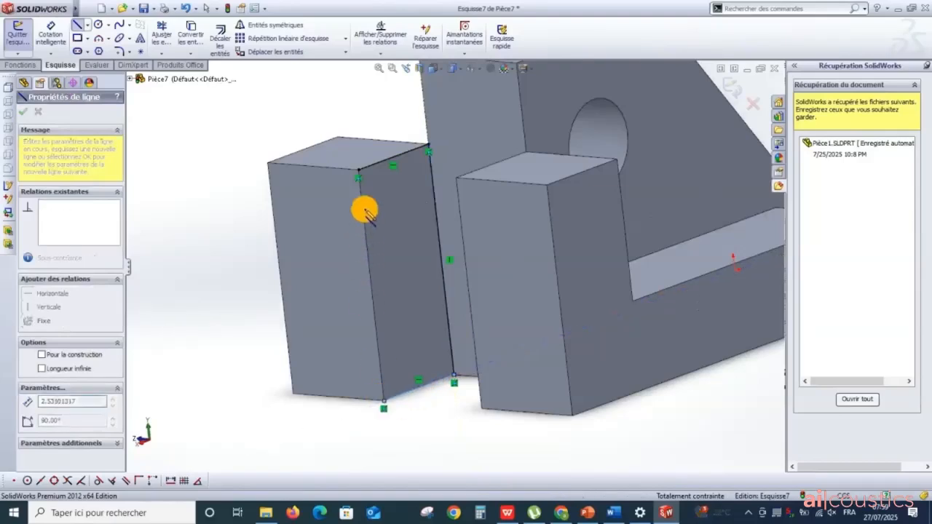
click(358, 172)
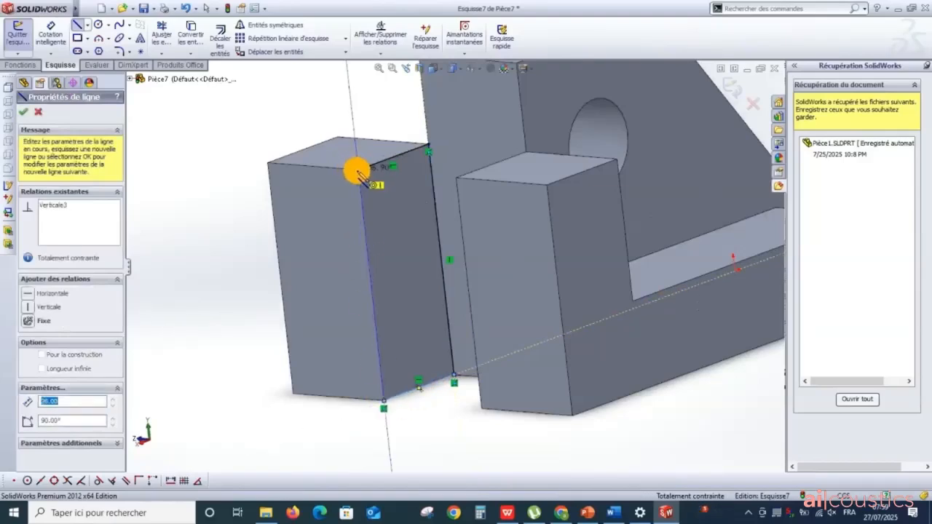
click(731, 86)
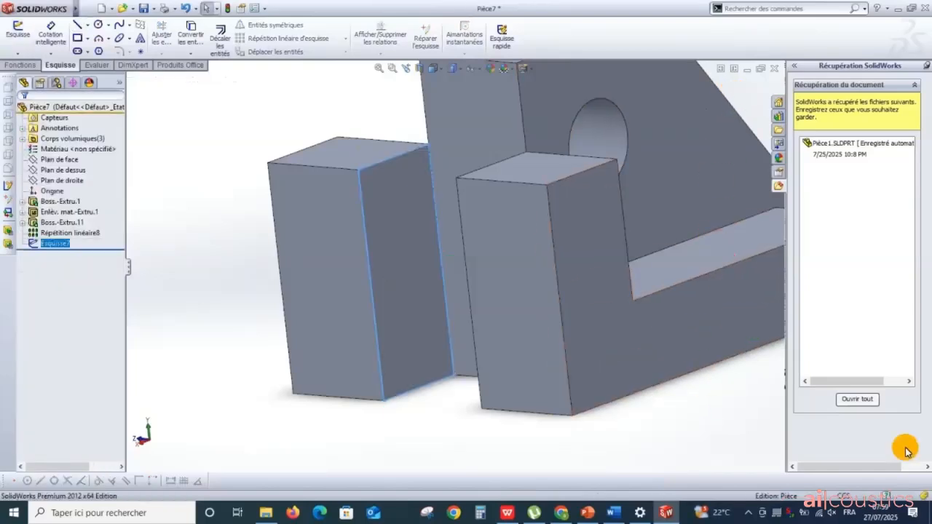
Extrude the rectangle sketch 14 cm blind across the gap to the other L-shaped body, with result merging on.
scroll(381, 429, up, 5)
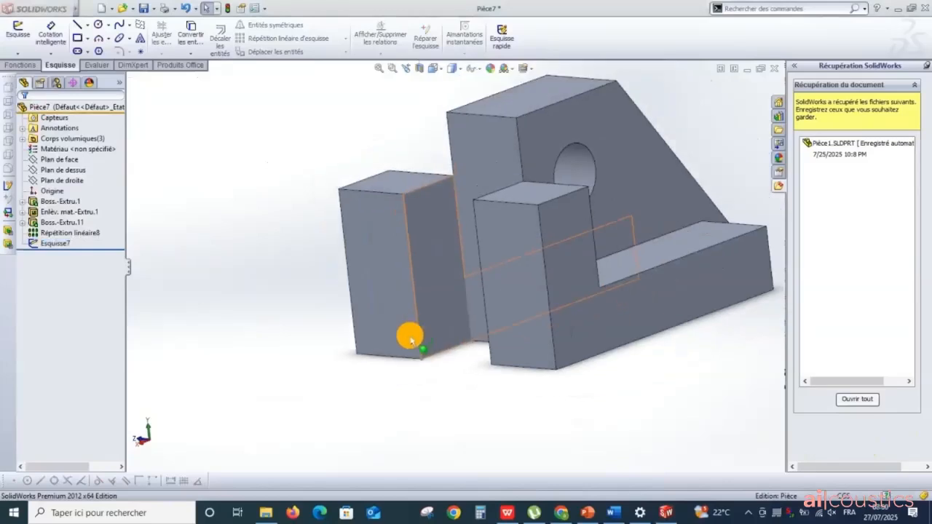
scroll(426, 294, down, 2)
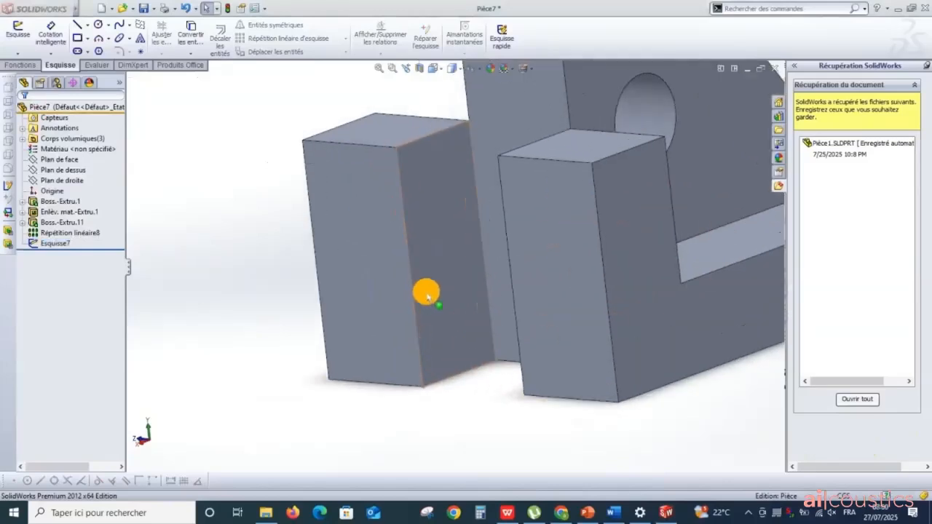
click(24, 65)
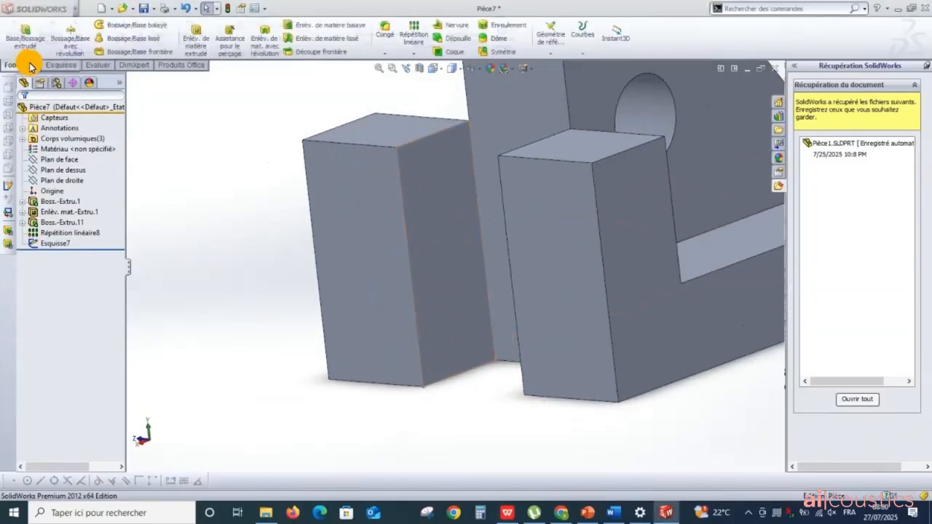
click(29, 38)
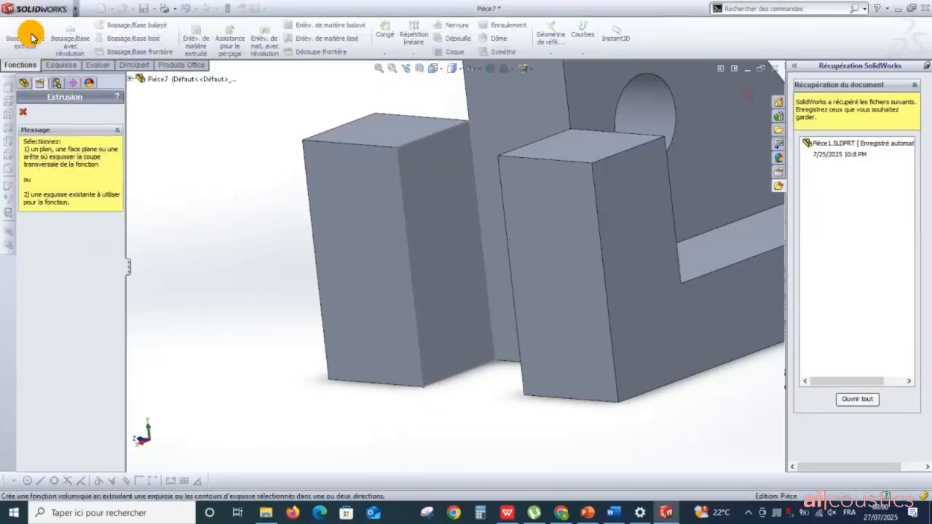
click(427, 350)
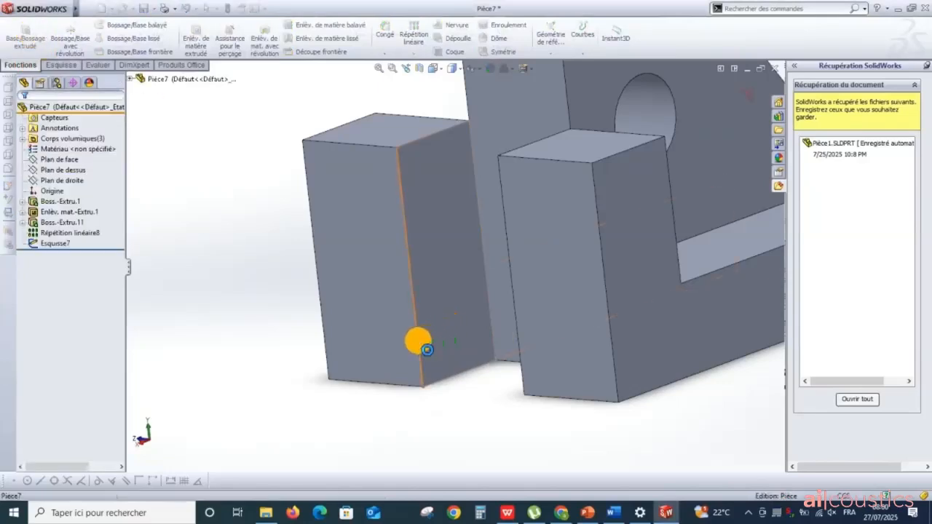
click(422, 347)
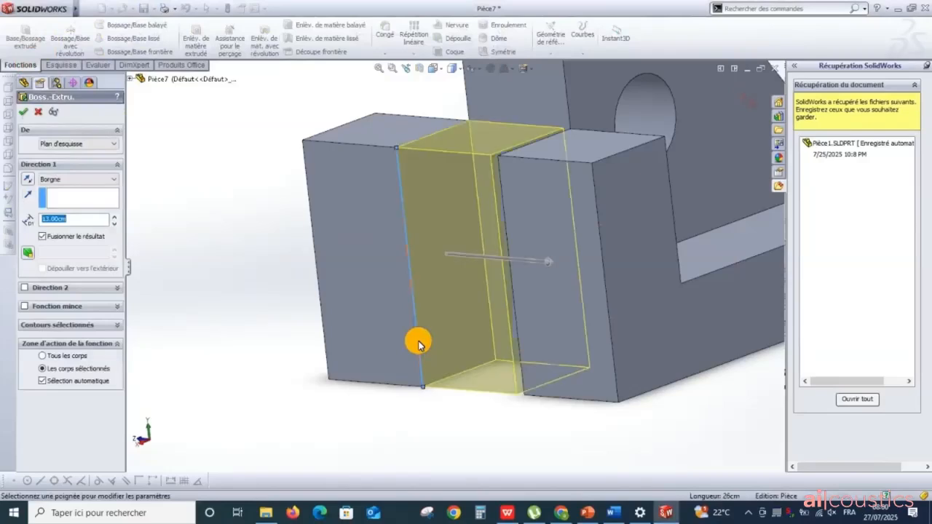
middle_drag(471, 412, 604, 222)
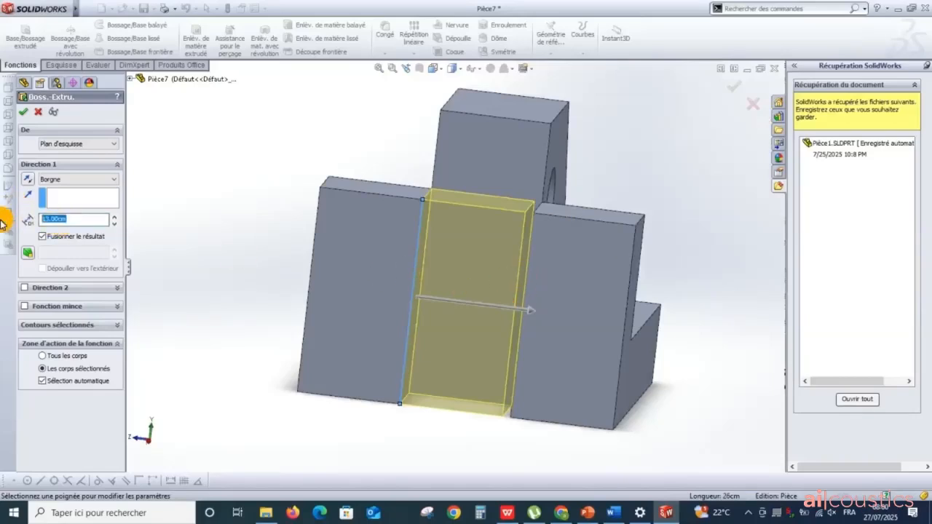
key(Return)
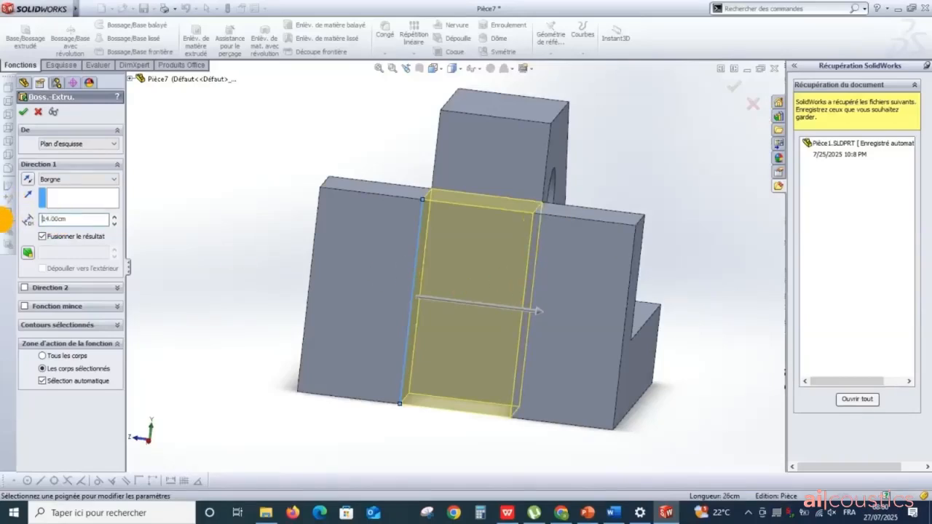